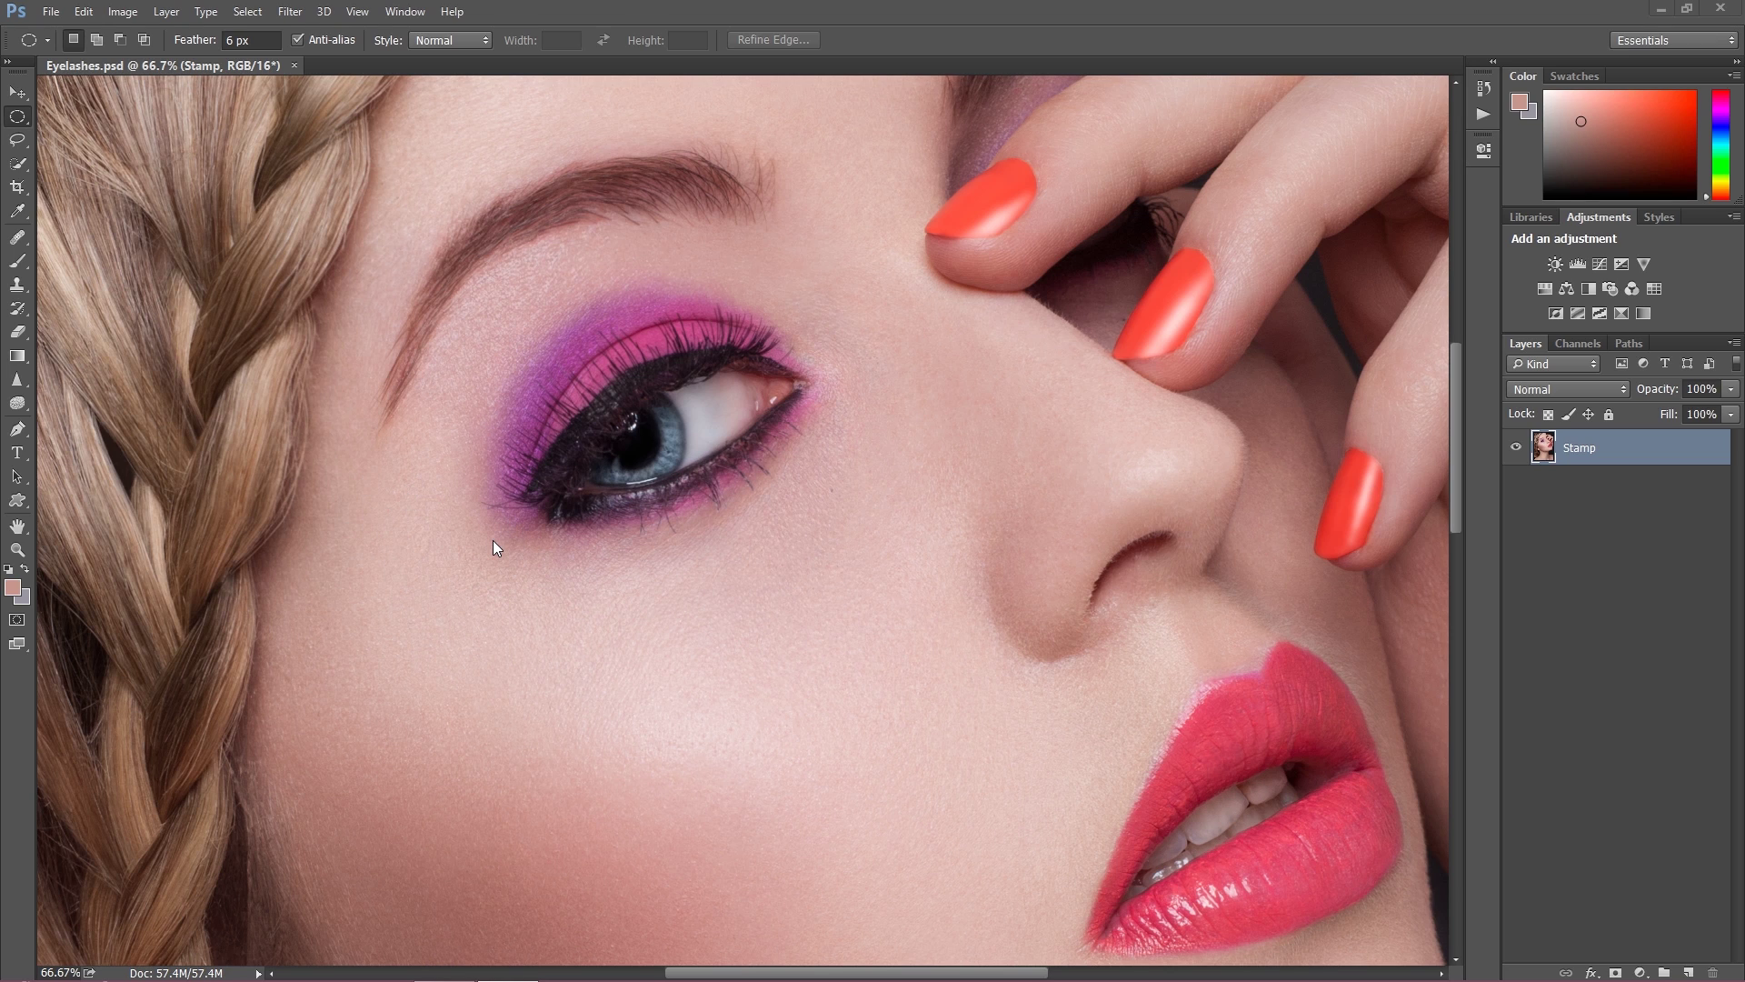
Step: Create a new empty layer above the Stamp layer for retouching the eye's lashes
left_click(16, 93)
key("ctrl+plus")
key("ctrl+plus")
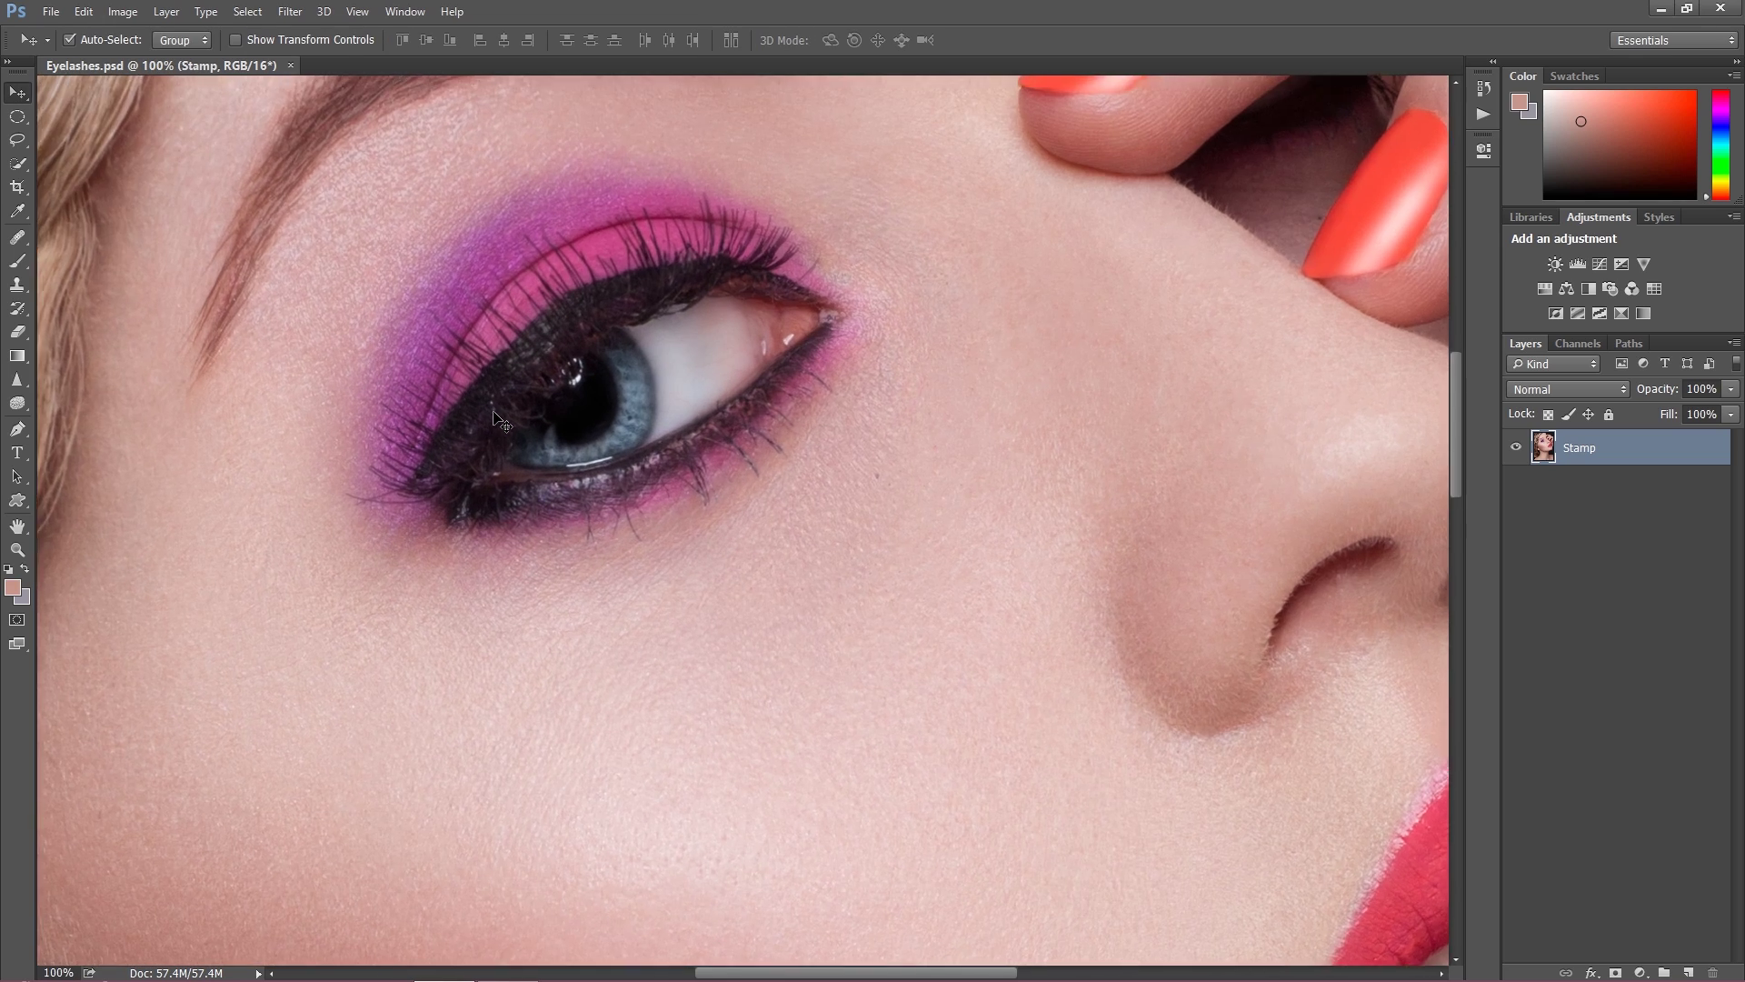
left_click_drag(600, 276, 852, 529)
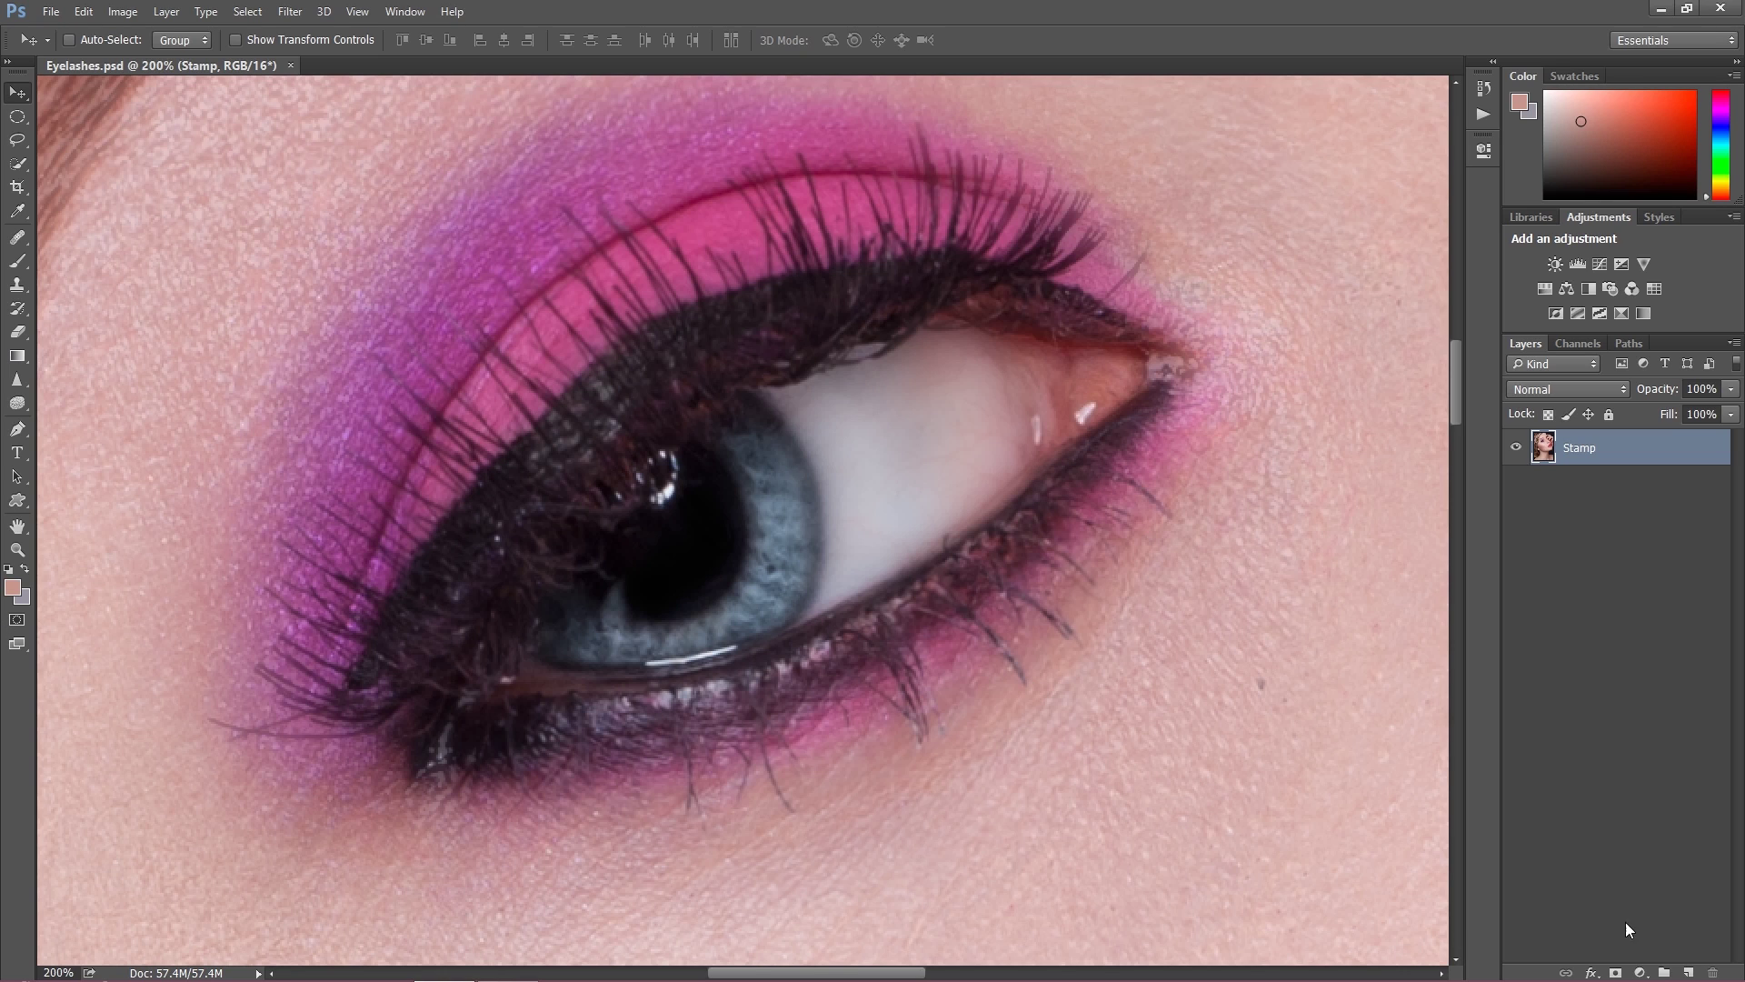
left_click(1689, 970)
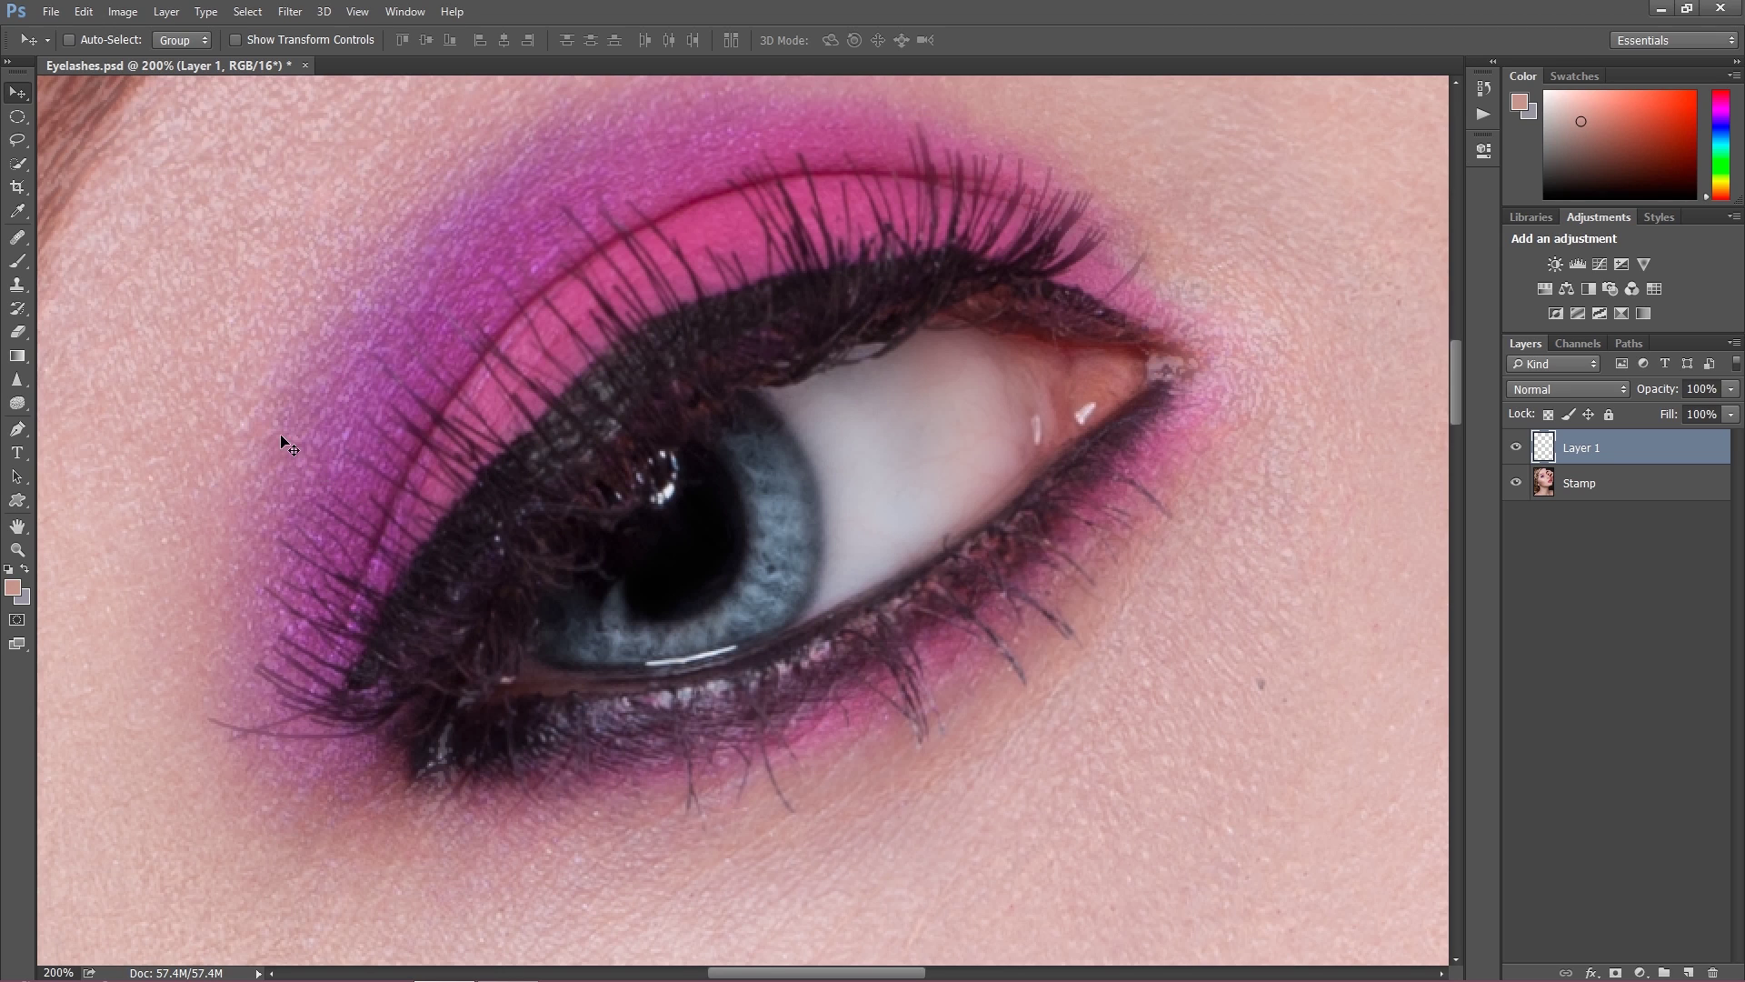
Step: Activate the Brush tool and load the Airbrush Soft Round 50% flow preset
left_click(17, 262)
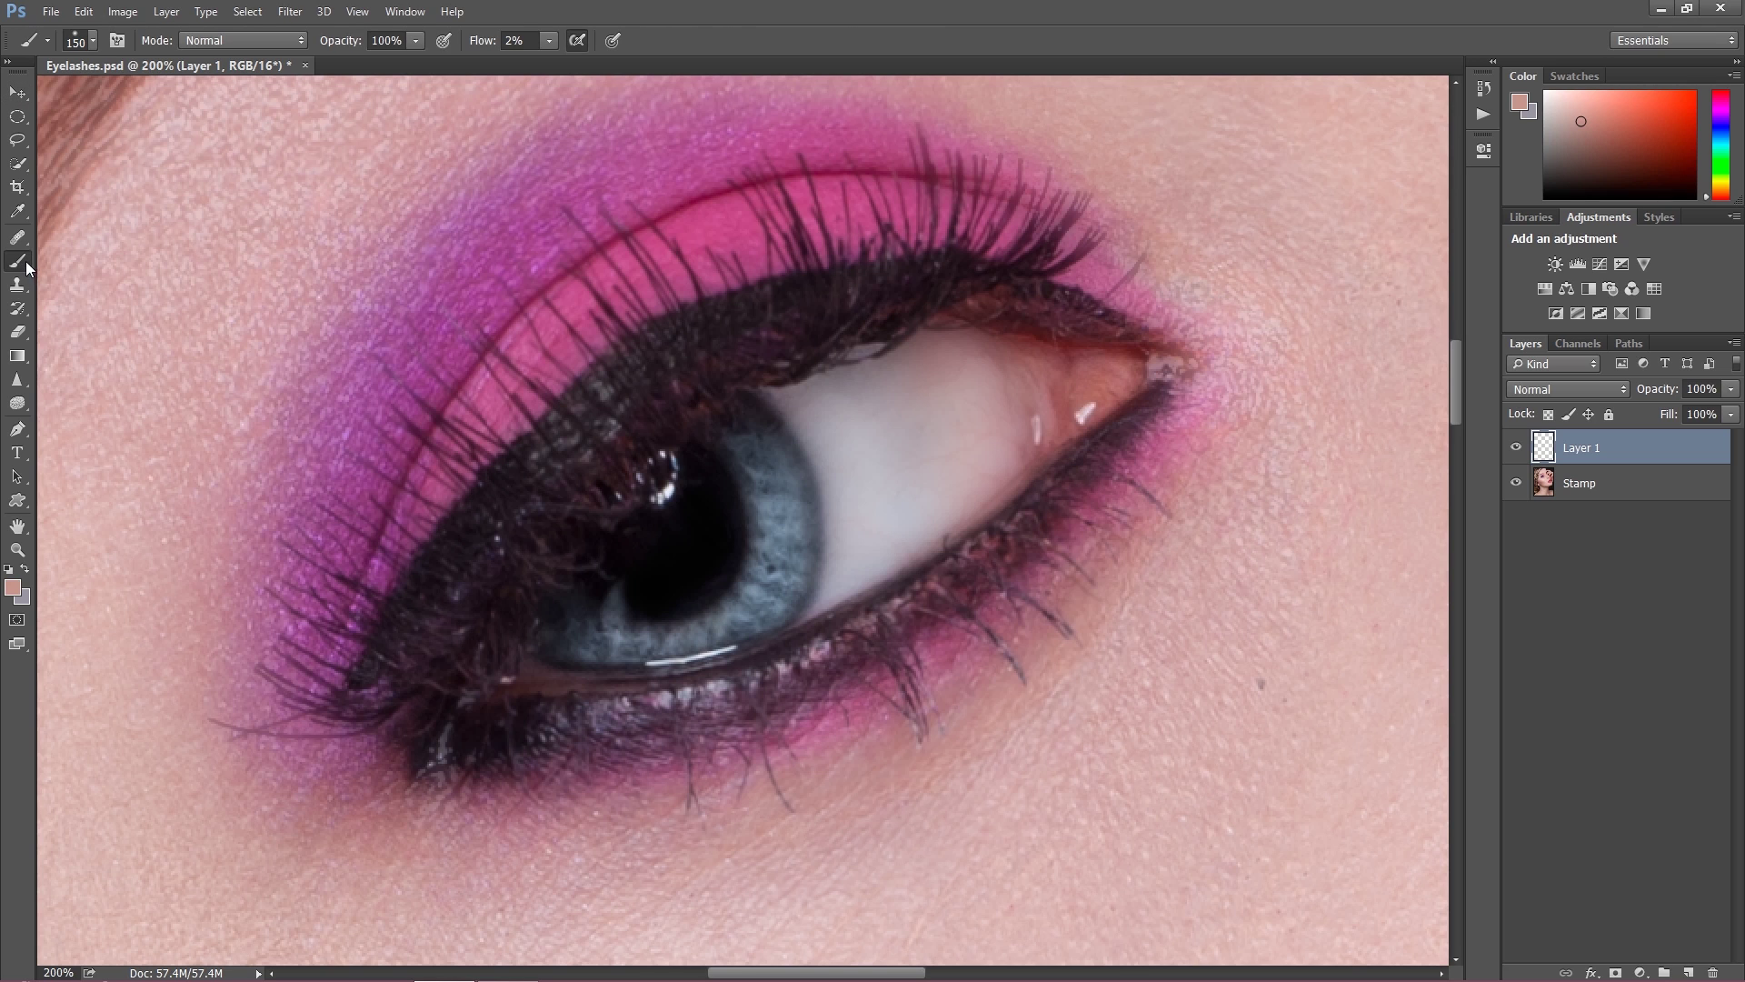
left_click(520, 40)
type("100")
key("Return")
left_click(39, 40)
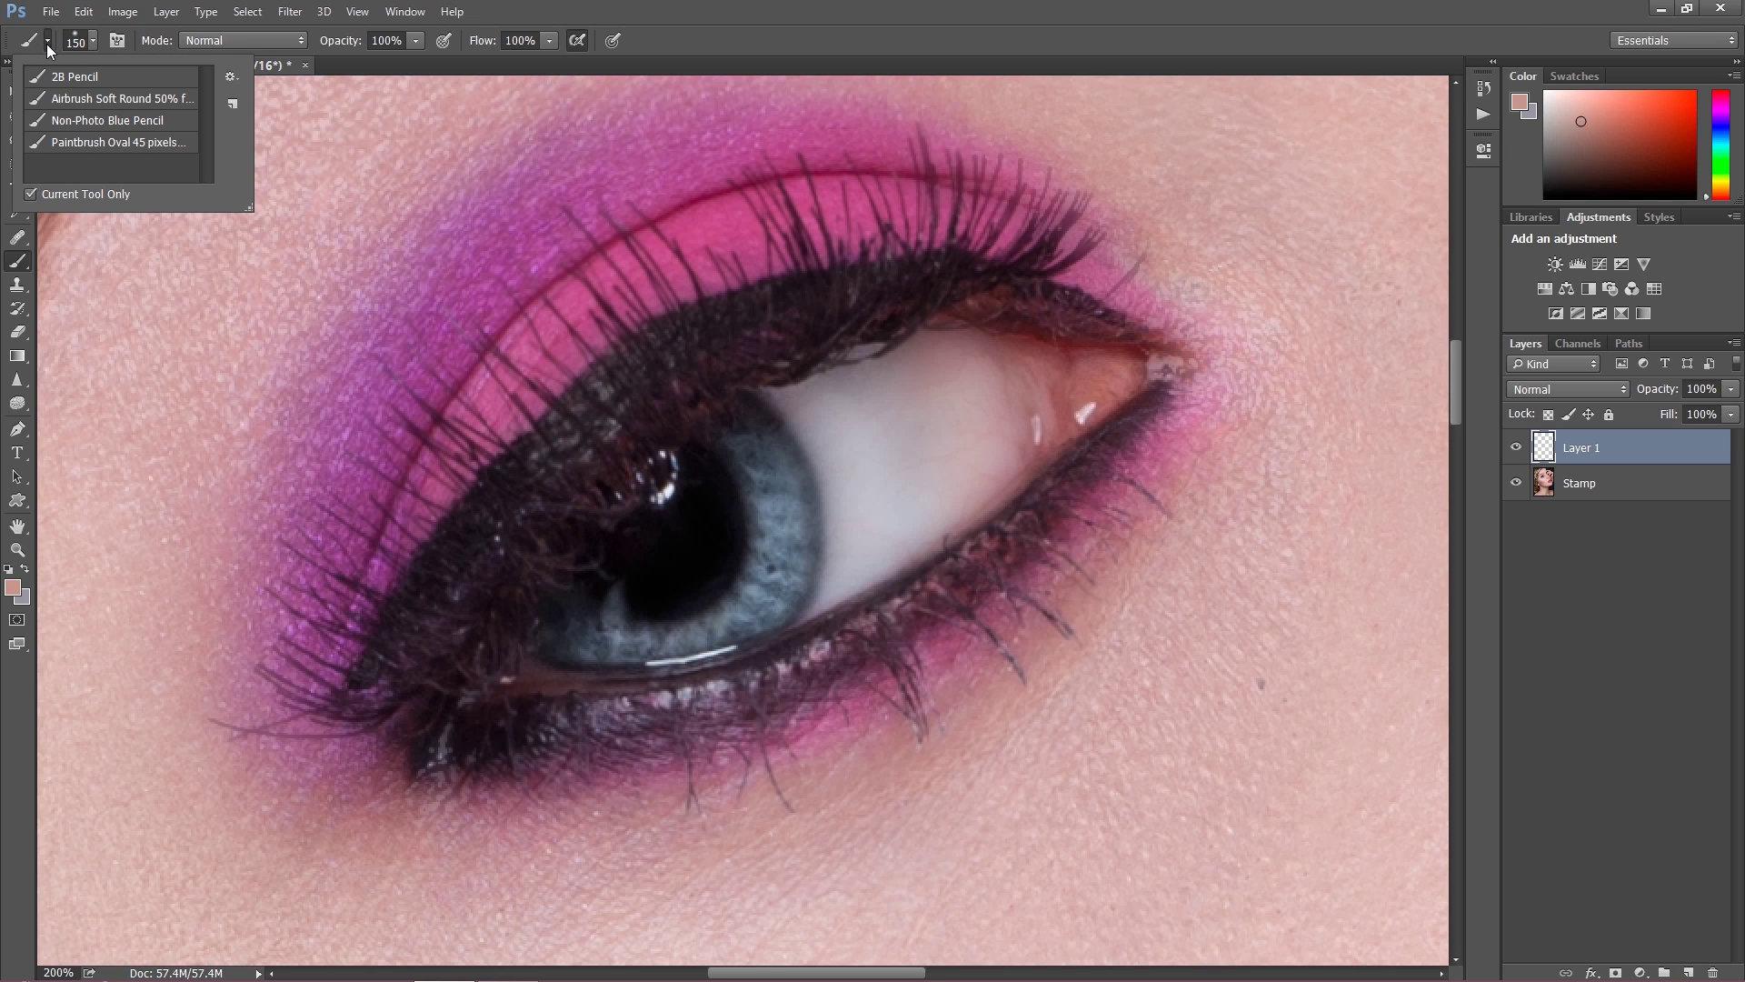
left_click(90, 100)
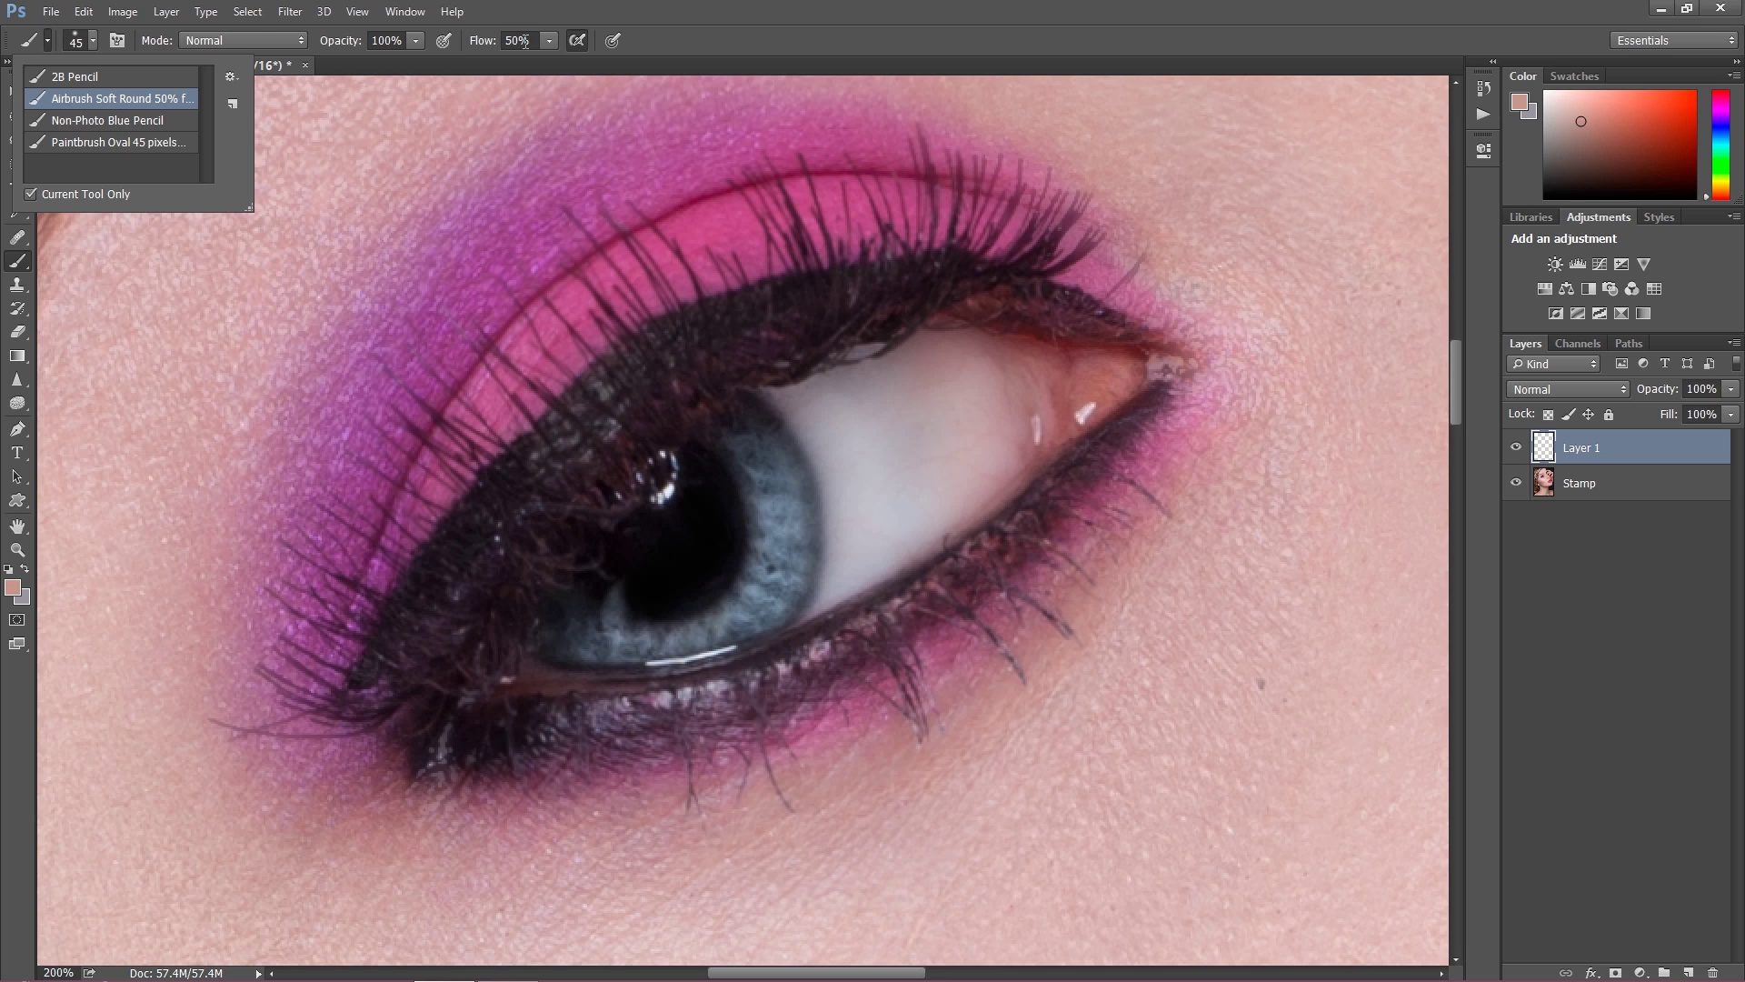
left_click(650, 50)
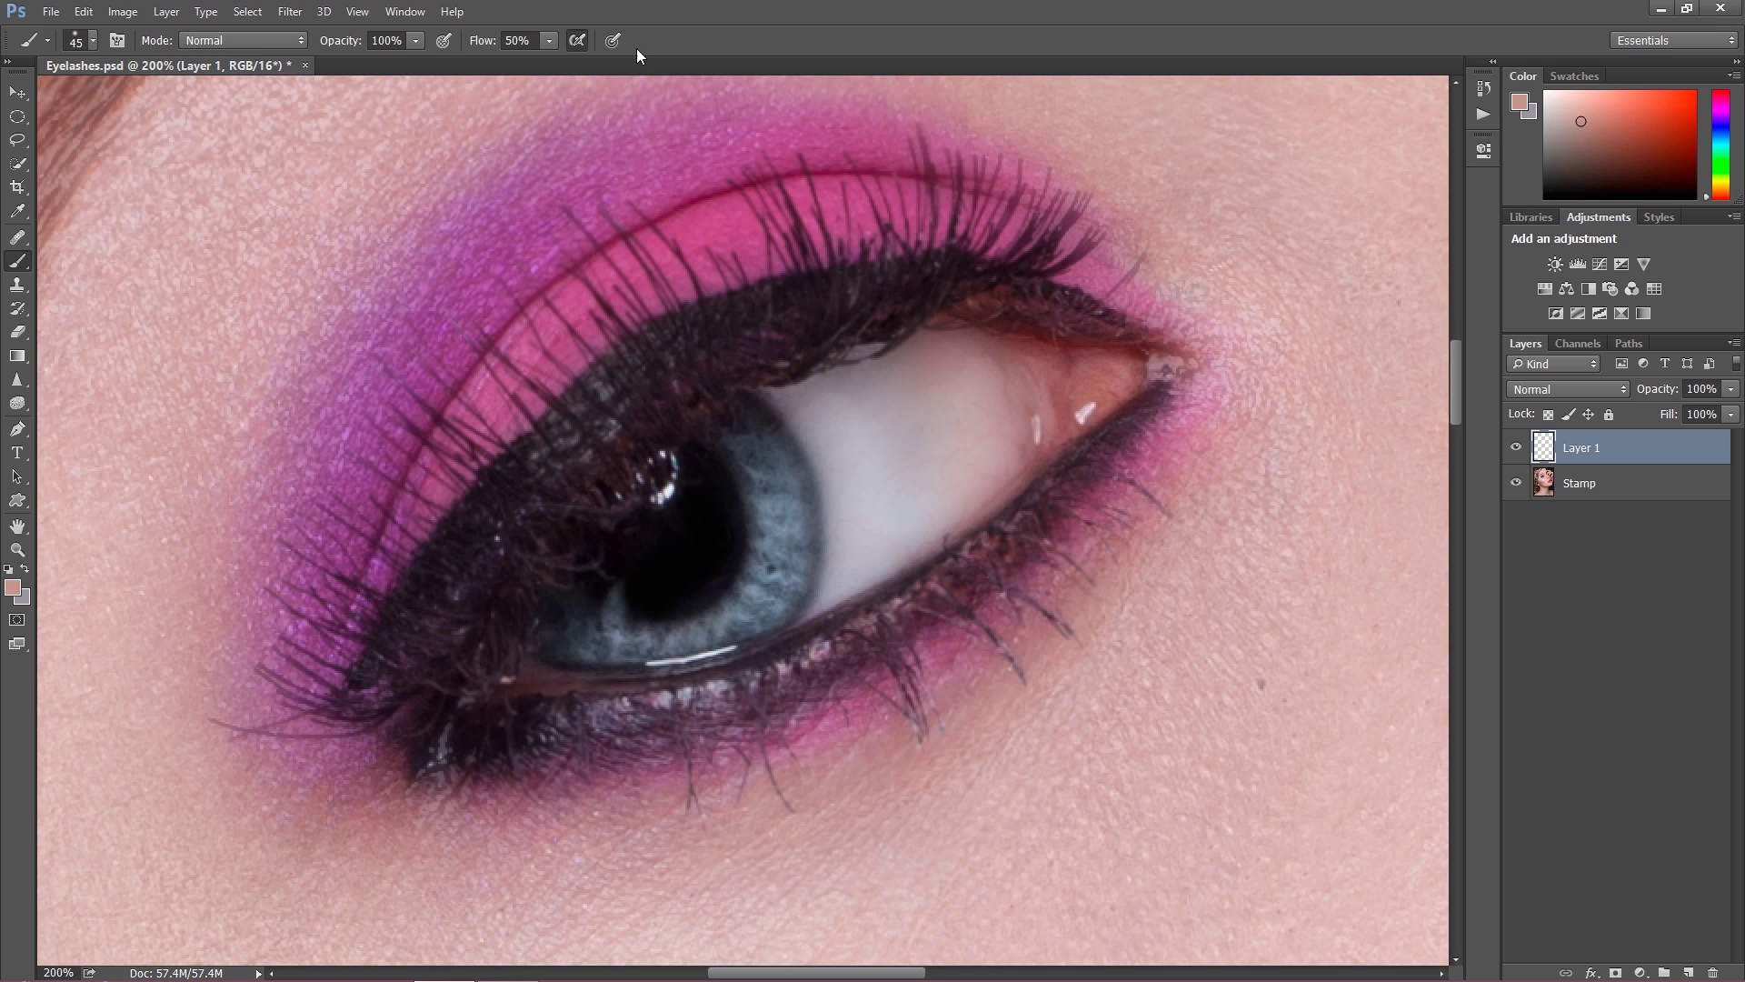
Step: Choose a round brush tip and set its hardness to 0%
left_click(93, 40)
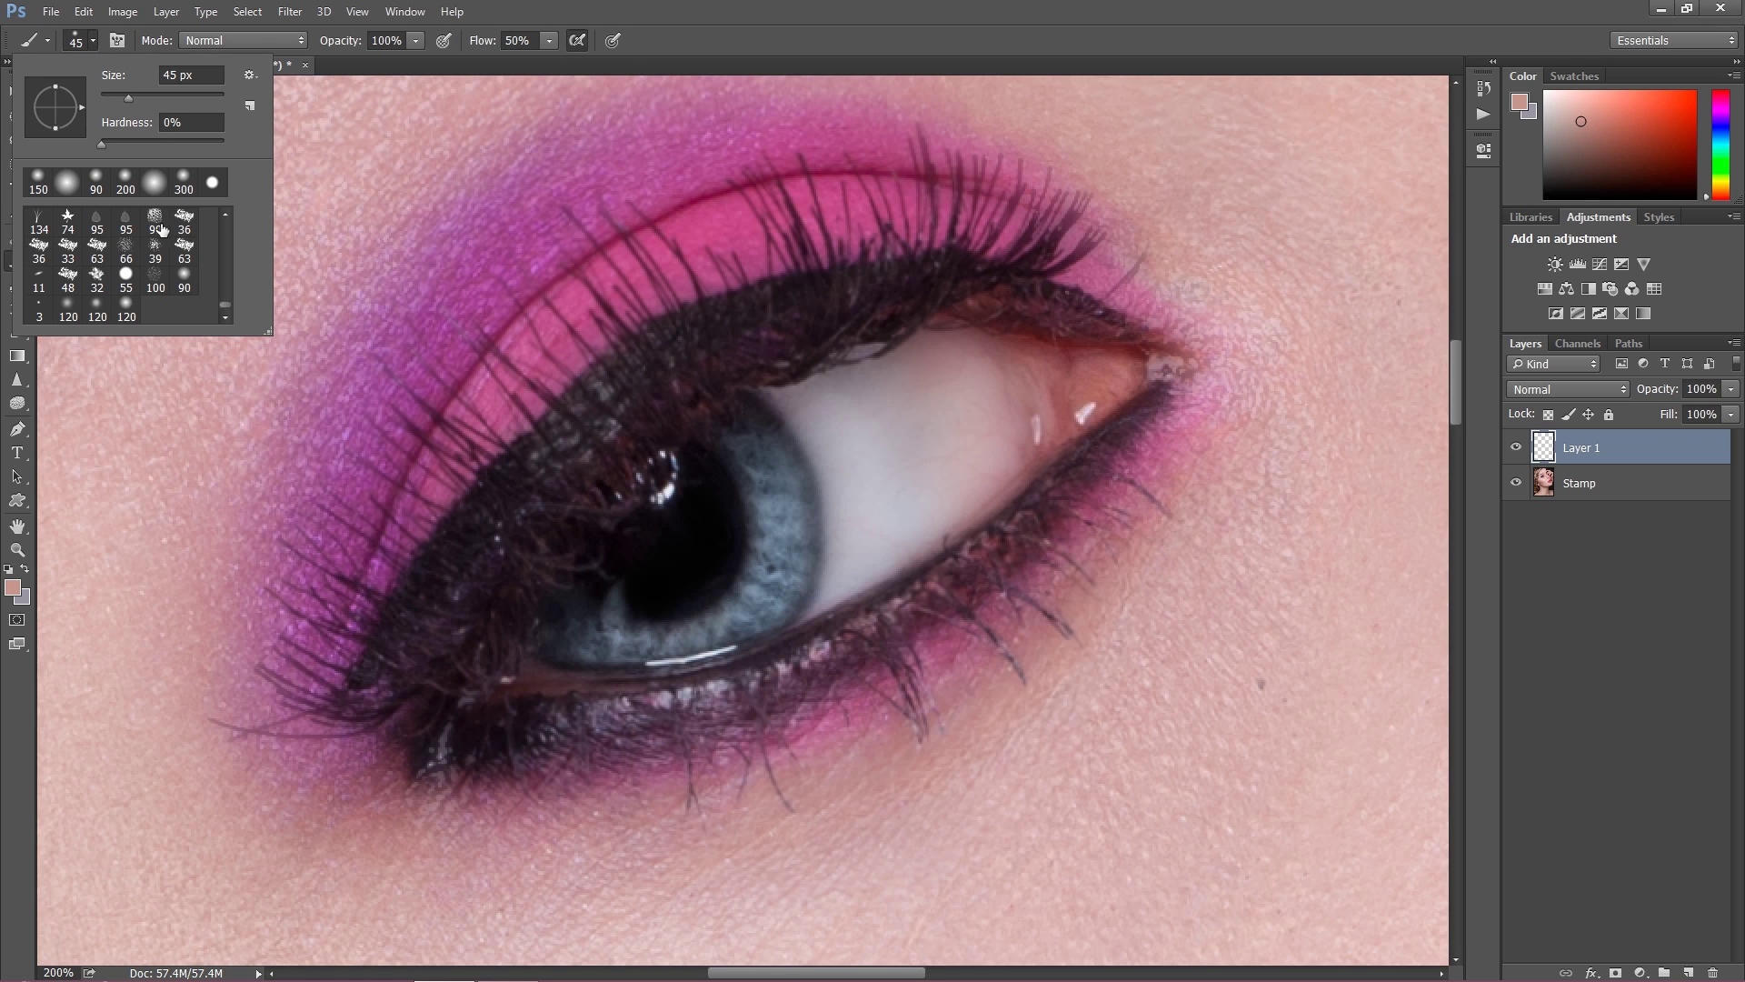
left_click_drag(223, 301, 237, 200)
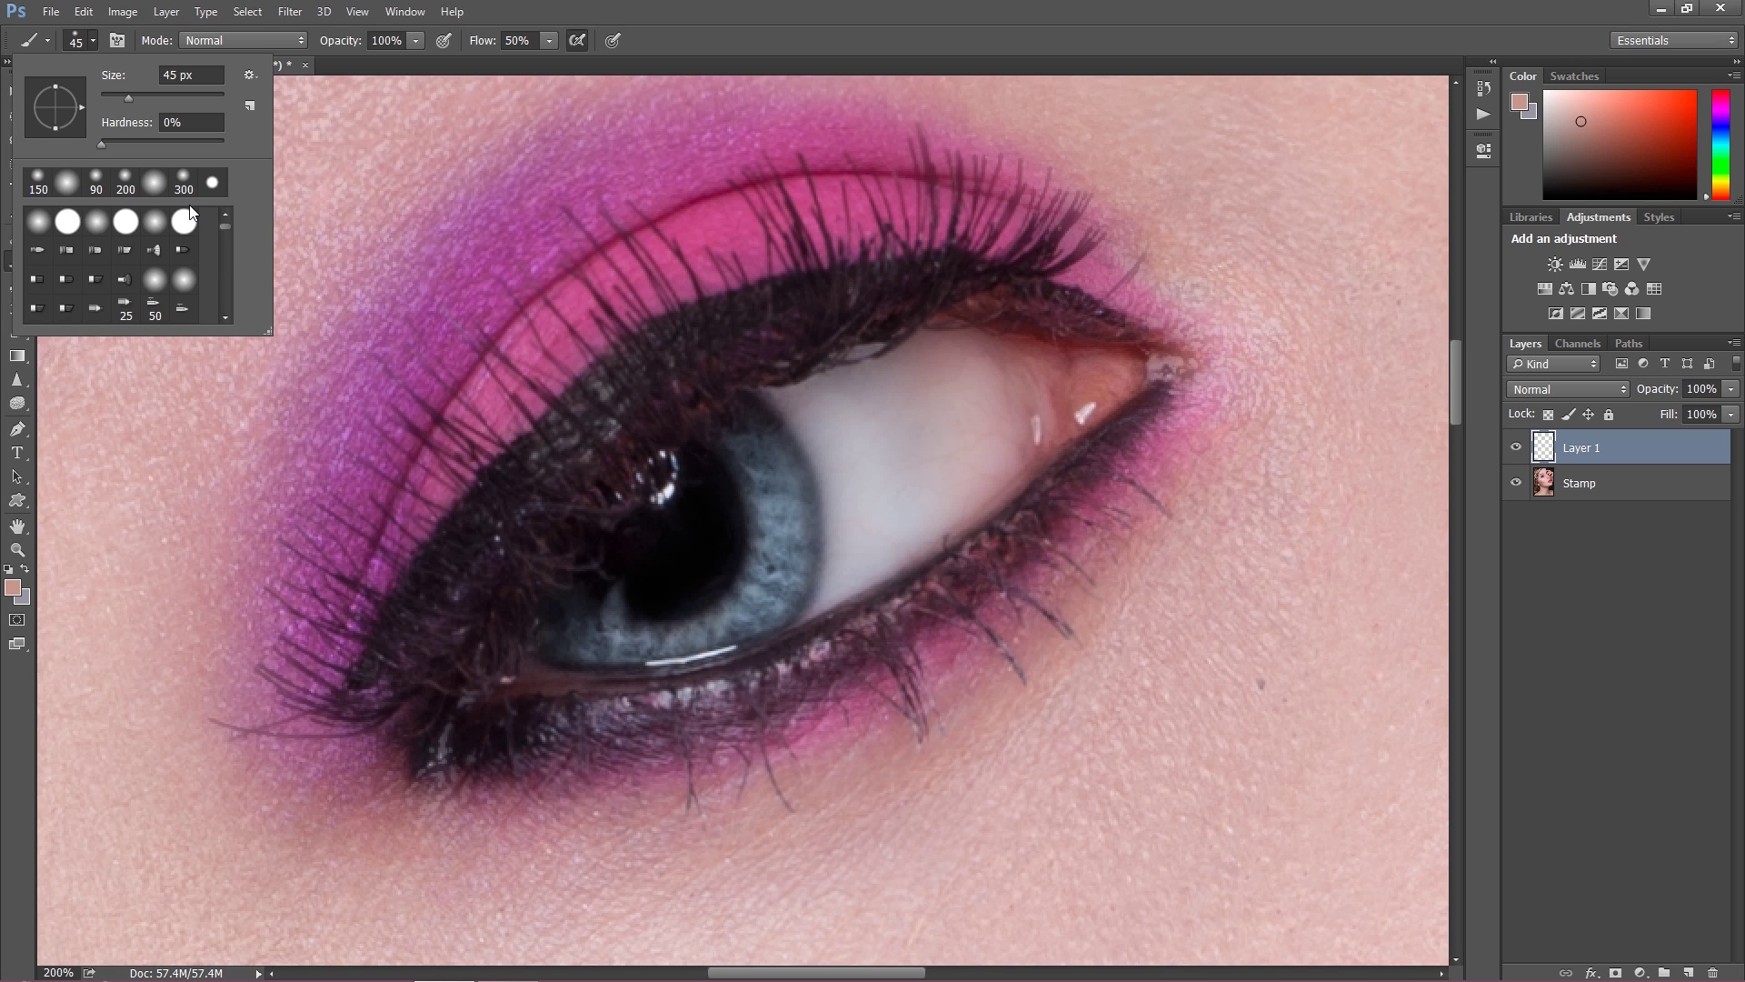
left_click(67, 221)
left_click_drag(149, 142, 40, 149)
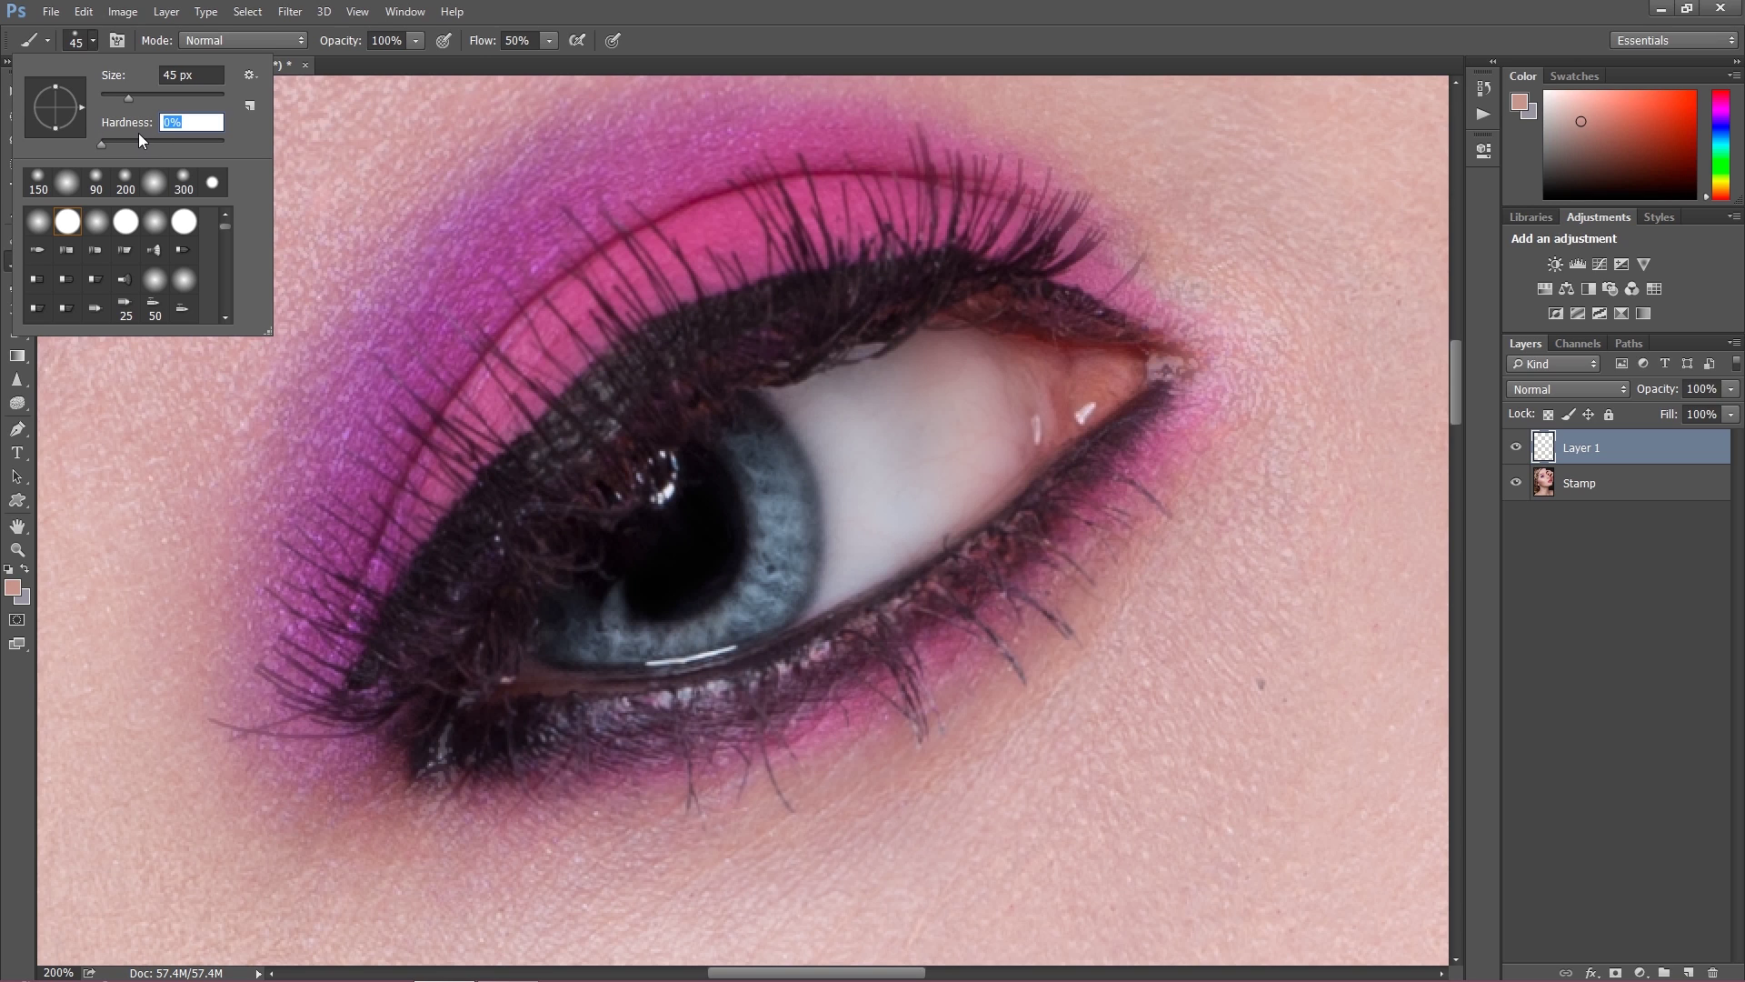
Step: Enable Build-up, Smoothing and Shape Dynamics for the brush, with Pen Pressure controlling size and a minimum diameter of about 50%
left_click(116, 40)
left_click(117, 40)
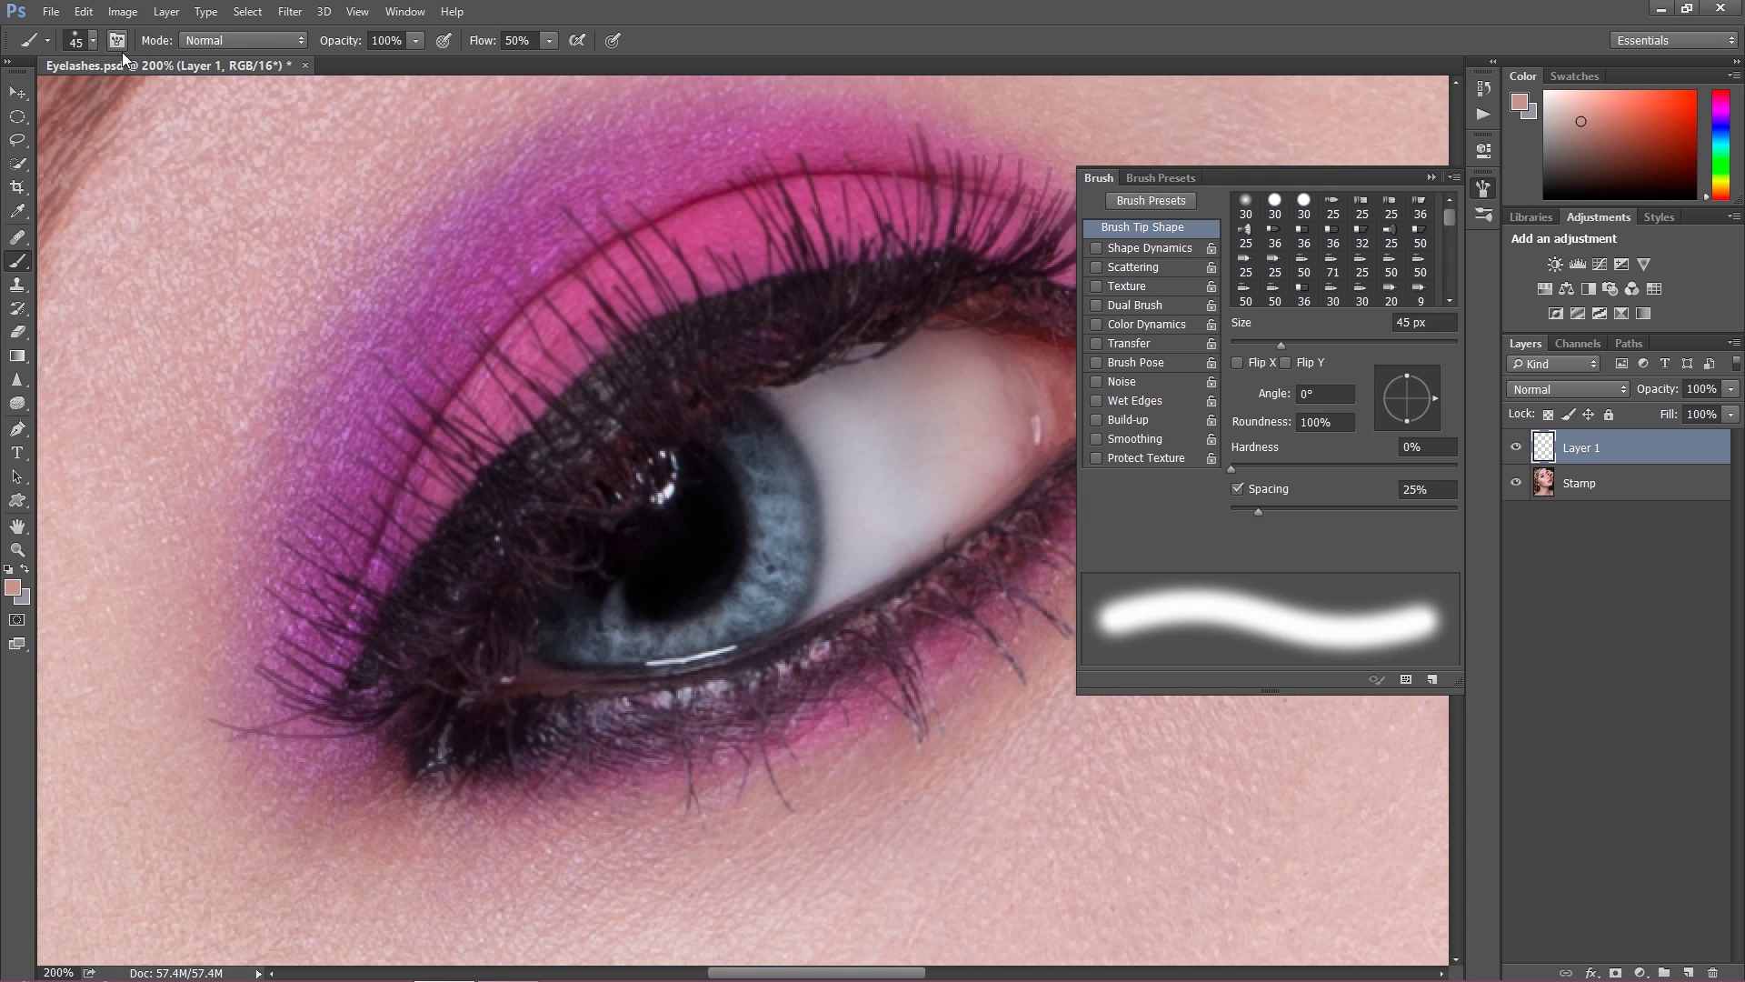
left_click(1119, 424)
left_click(1127, 251)
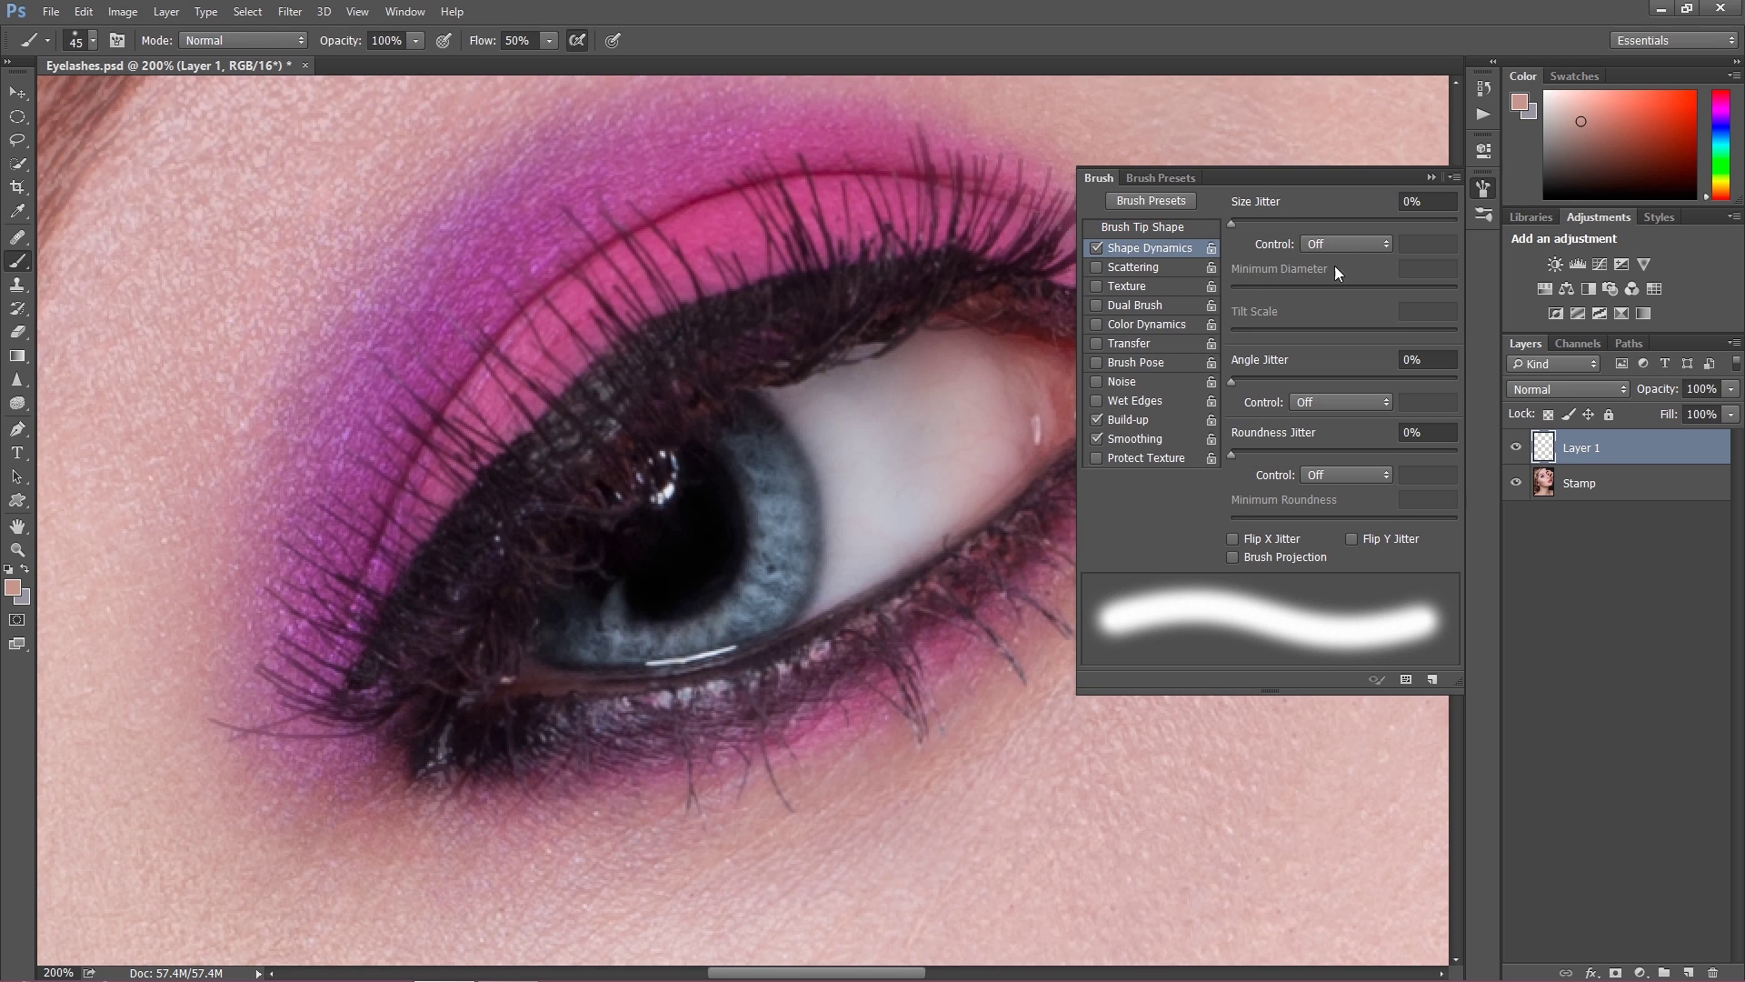
left_click(1348, 246)
left_click(1336, 283)
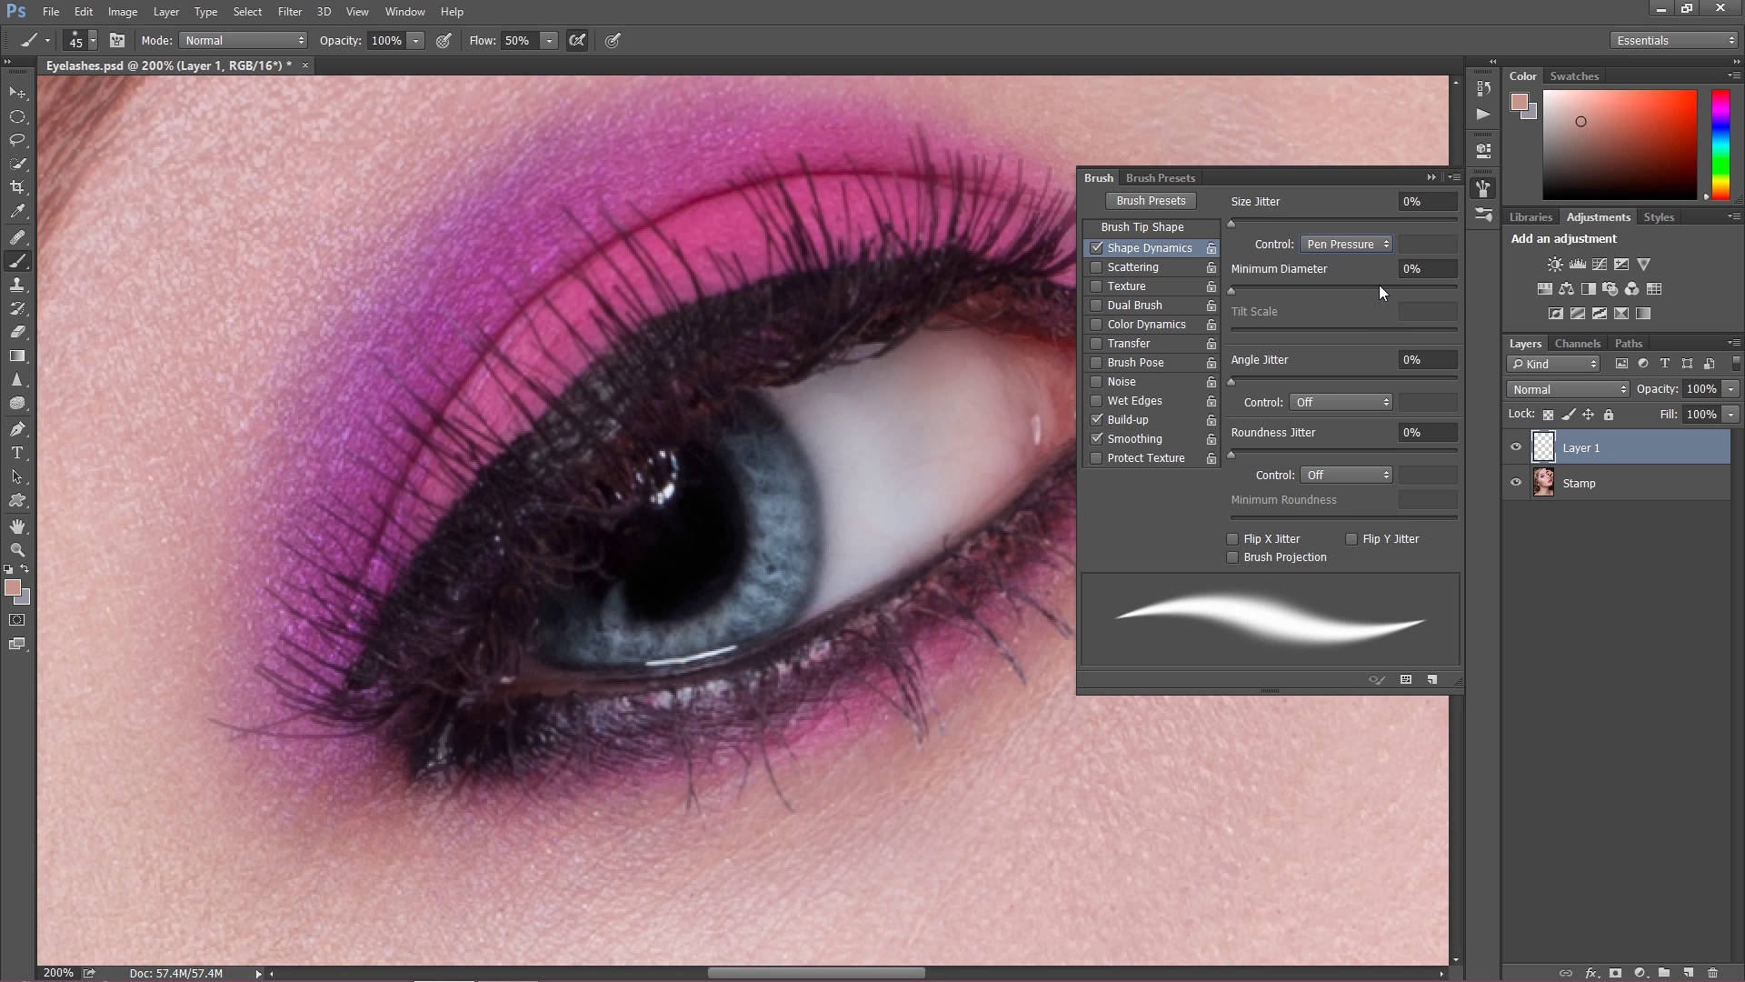
left_click(1333, 287)
left_click(1336, 291)
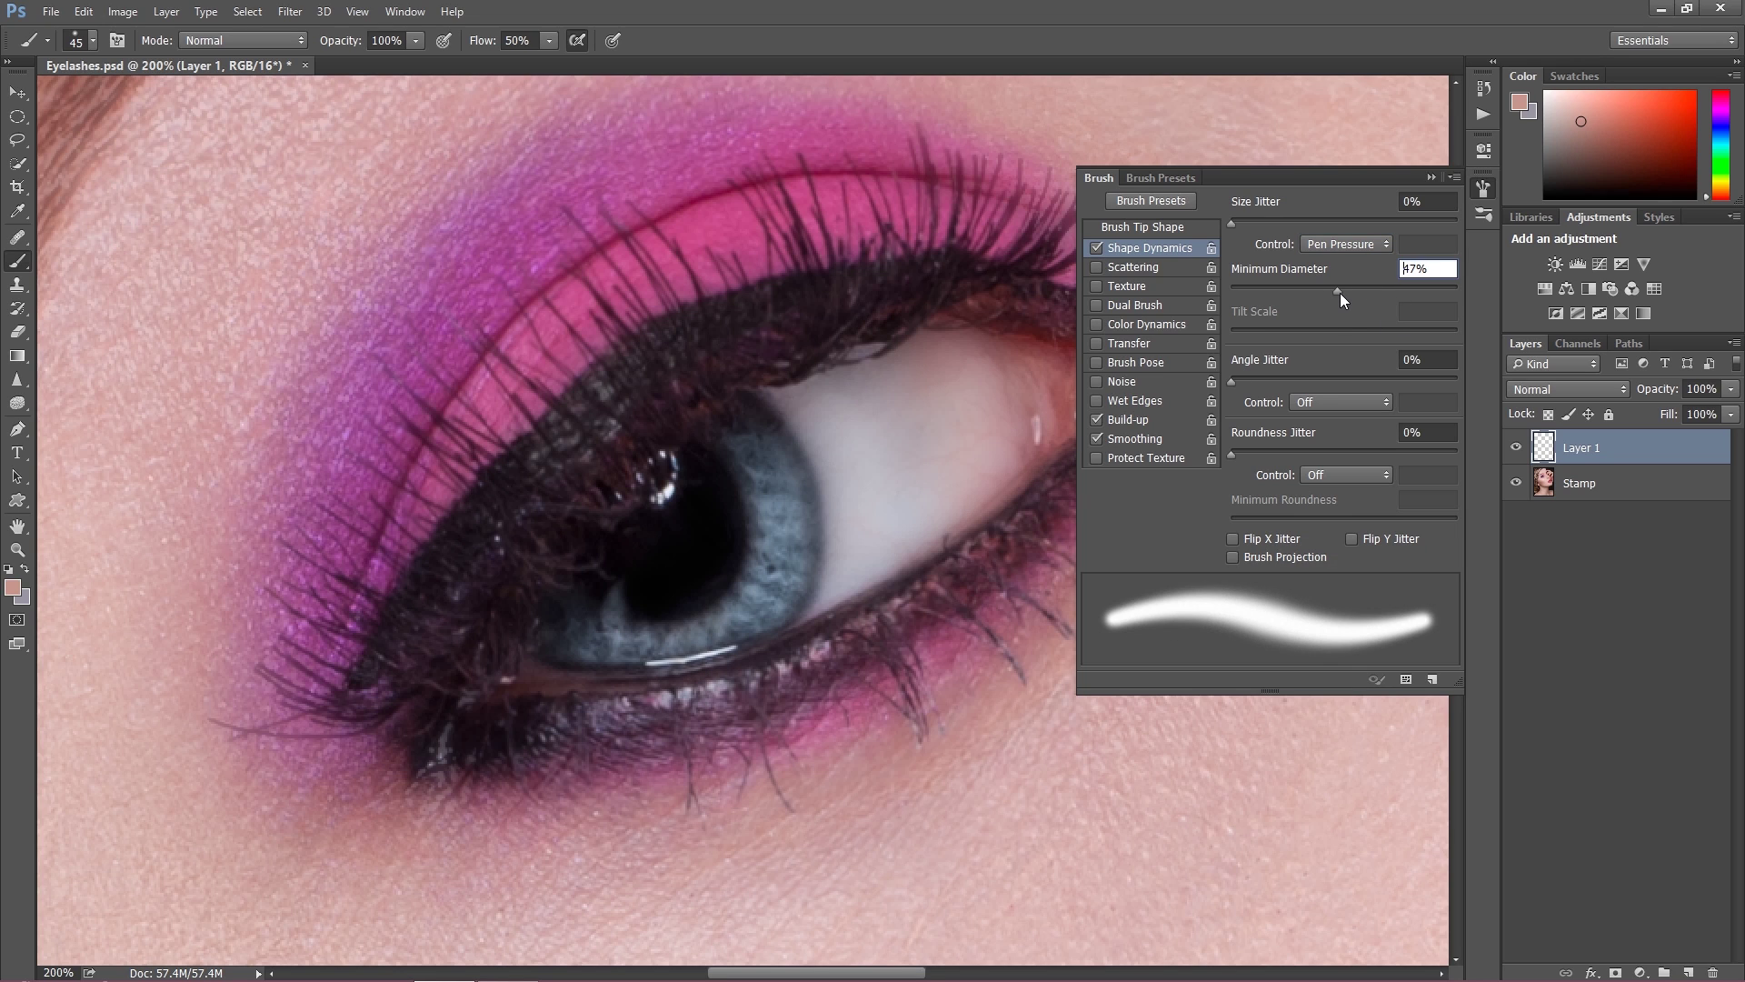
left_click_drag(1339, 292, 1344, 307)
Step: Enable Transfer for the brush and set its opacity control to Pen Pressure with a minimum of 0%
left_click(1136, 346)
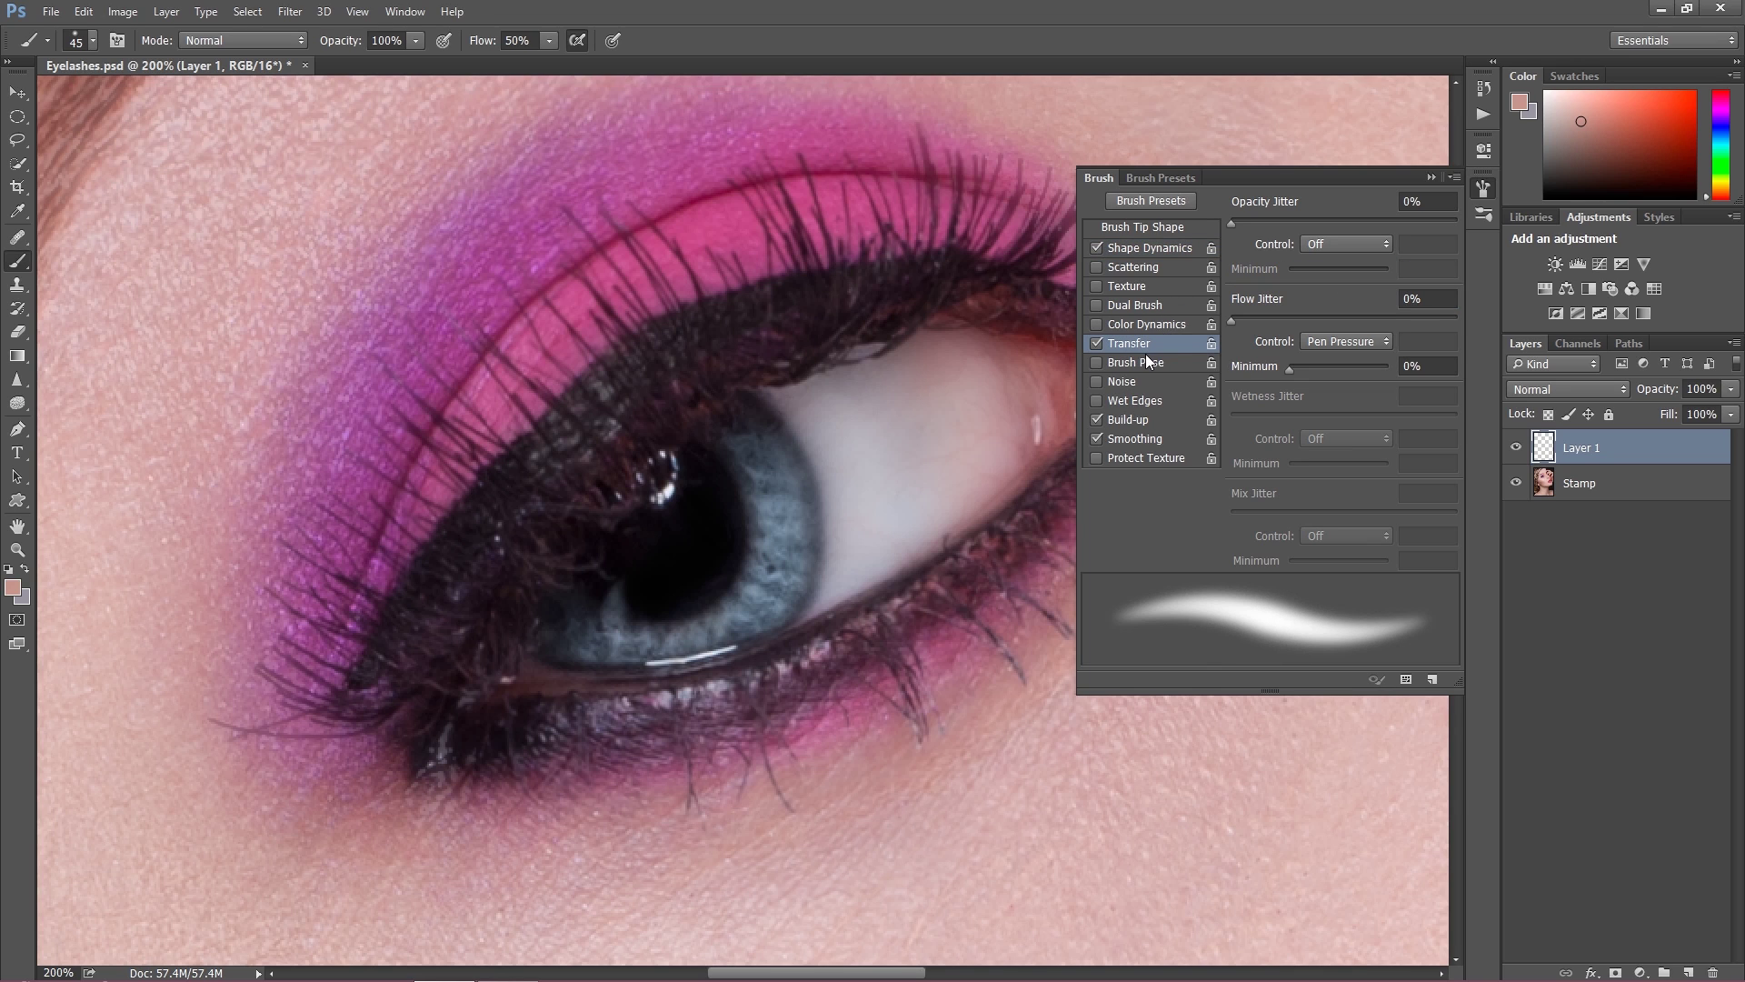
left_click(1346, 246)
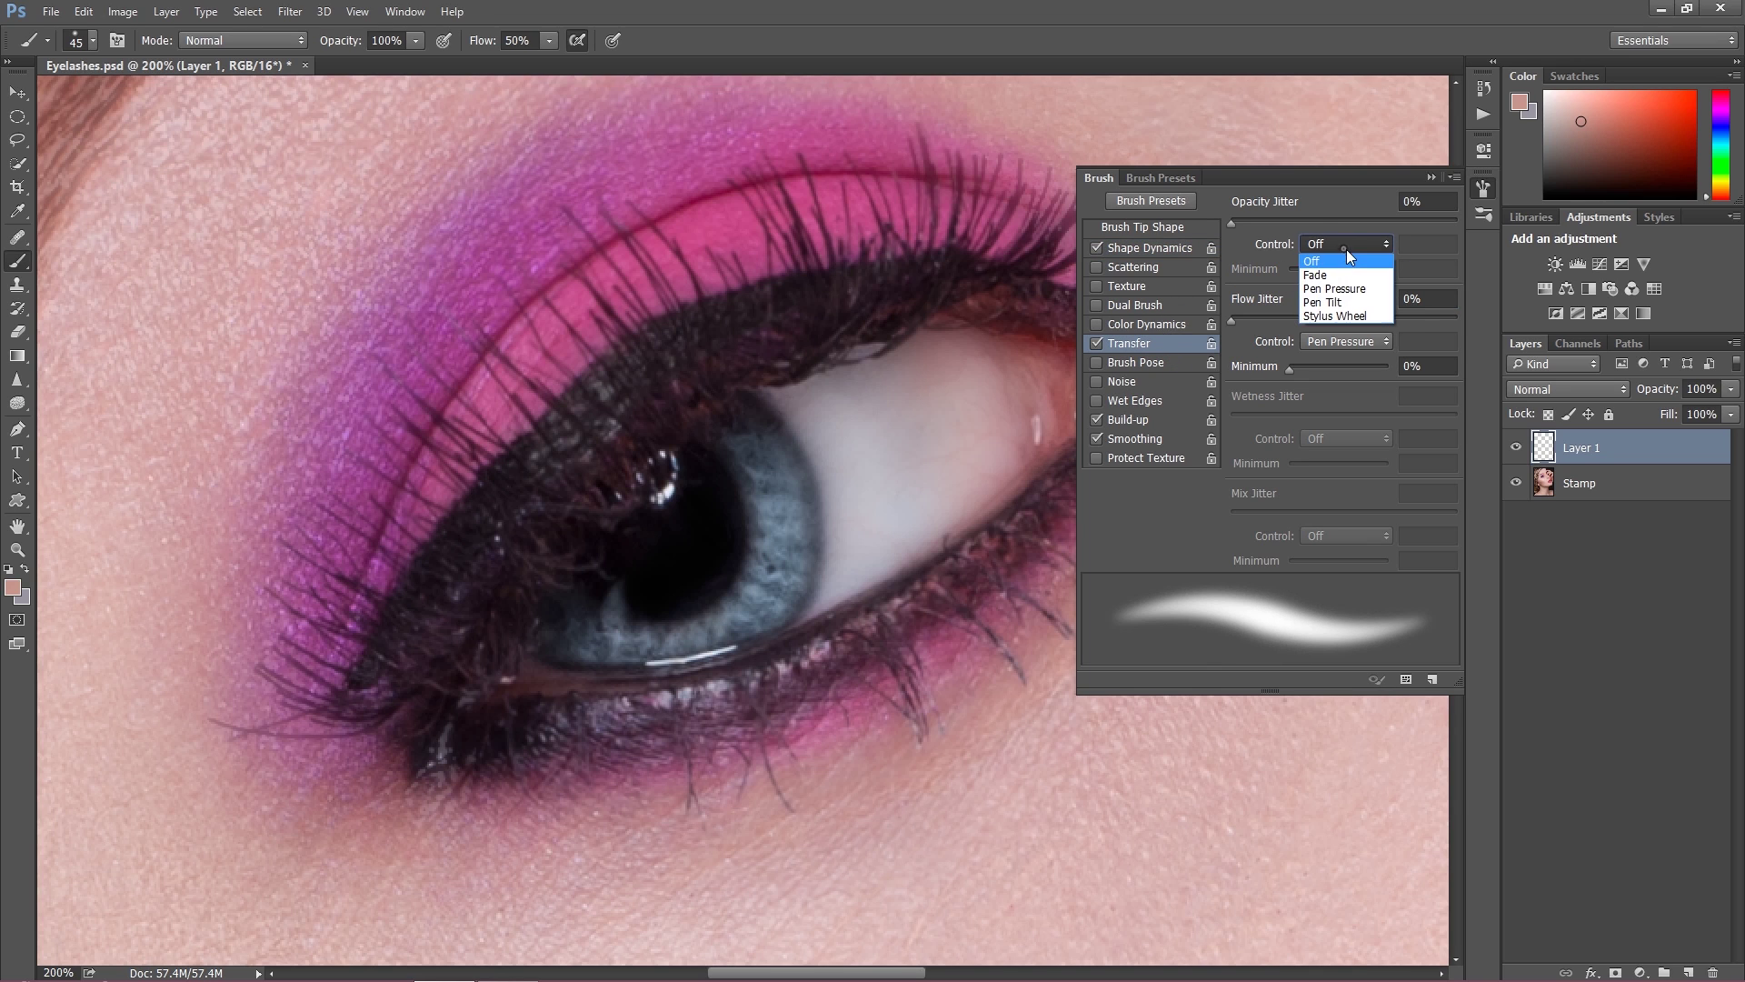
left_click(1345, 289)
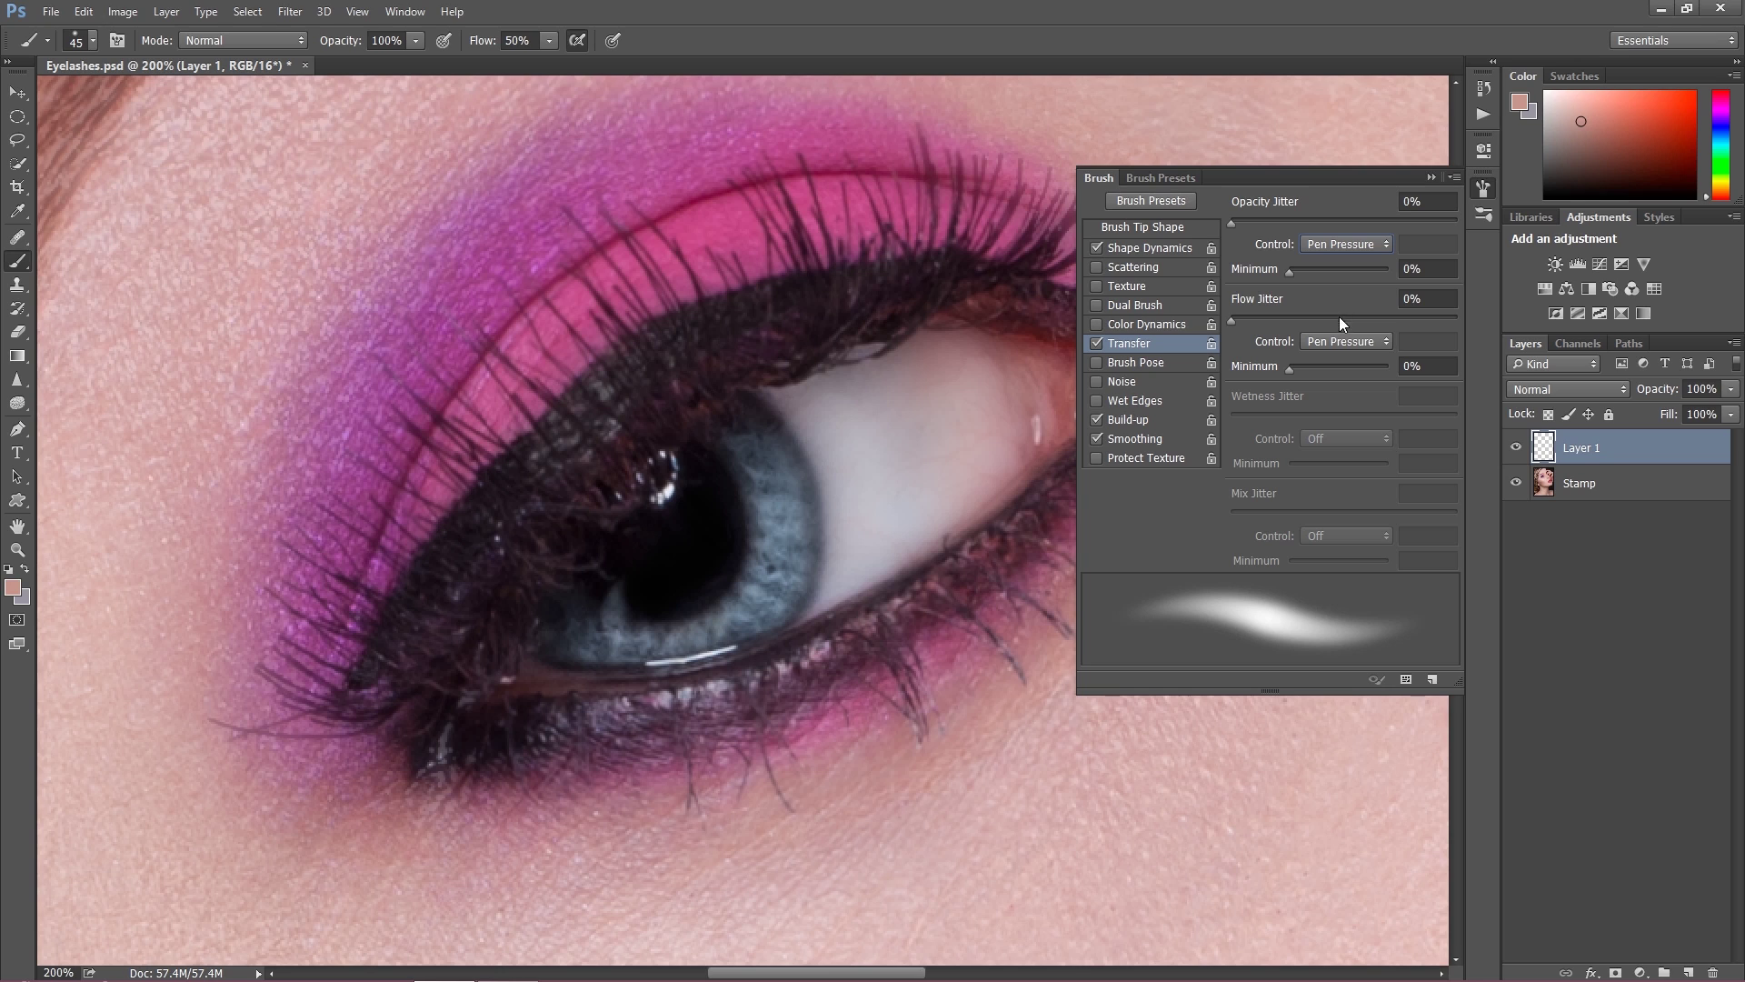
mouse_move(1323, 270)
left_mouse_down()
mouse_move(1408, 298)
mouse_move(1293, 290)
left_mouse_up()
Step: Set the Shape Dynamics minimum diameter to 50% and close the brush settings
left_click(1135, 249)
mouse_move(1345, 296)
left_mouse_down()
mouse_move(1247, 275)
mouse_move(1343, 287)
left_mouse_up()
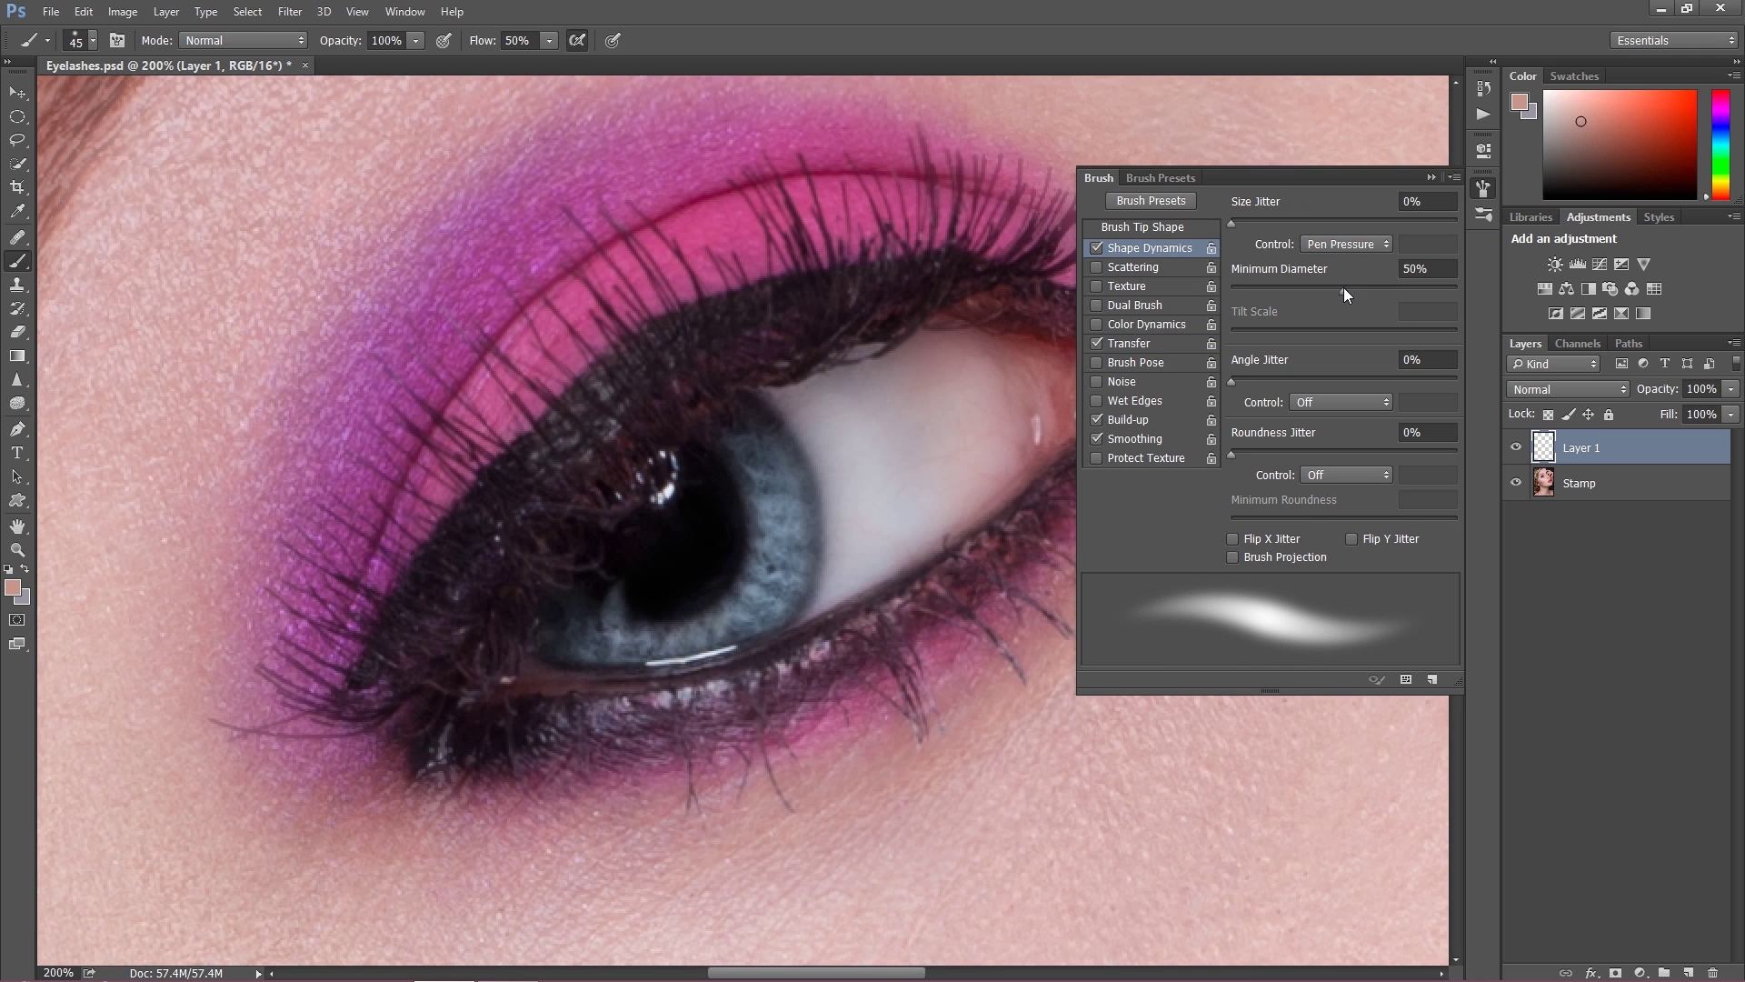
left_click(1432, 177)
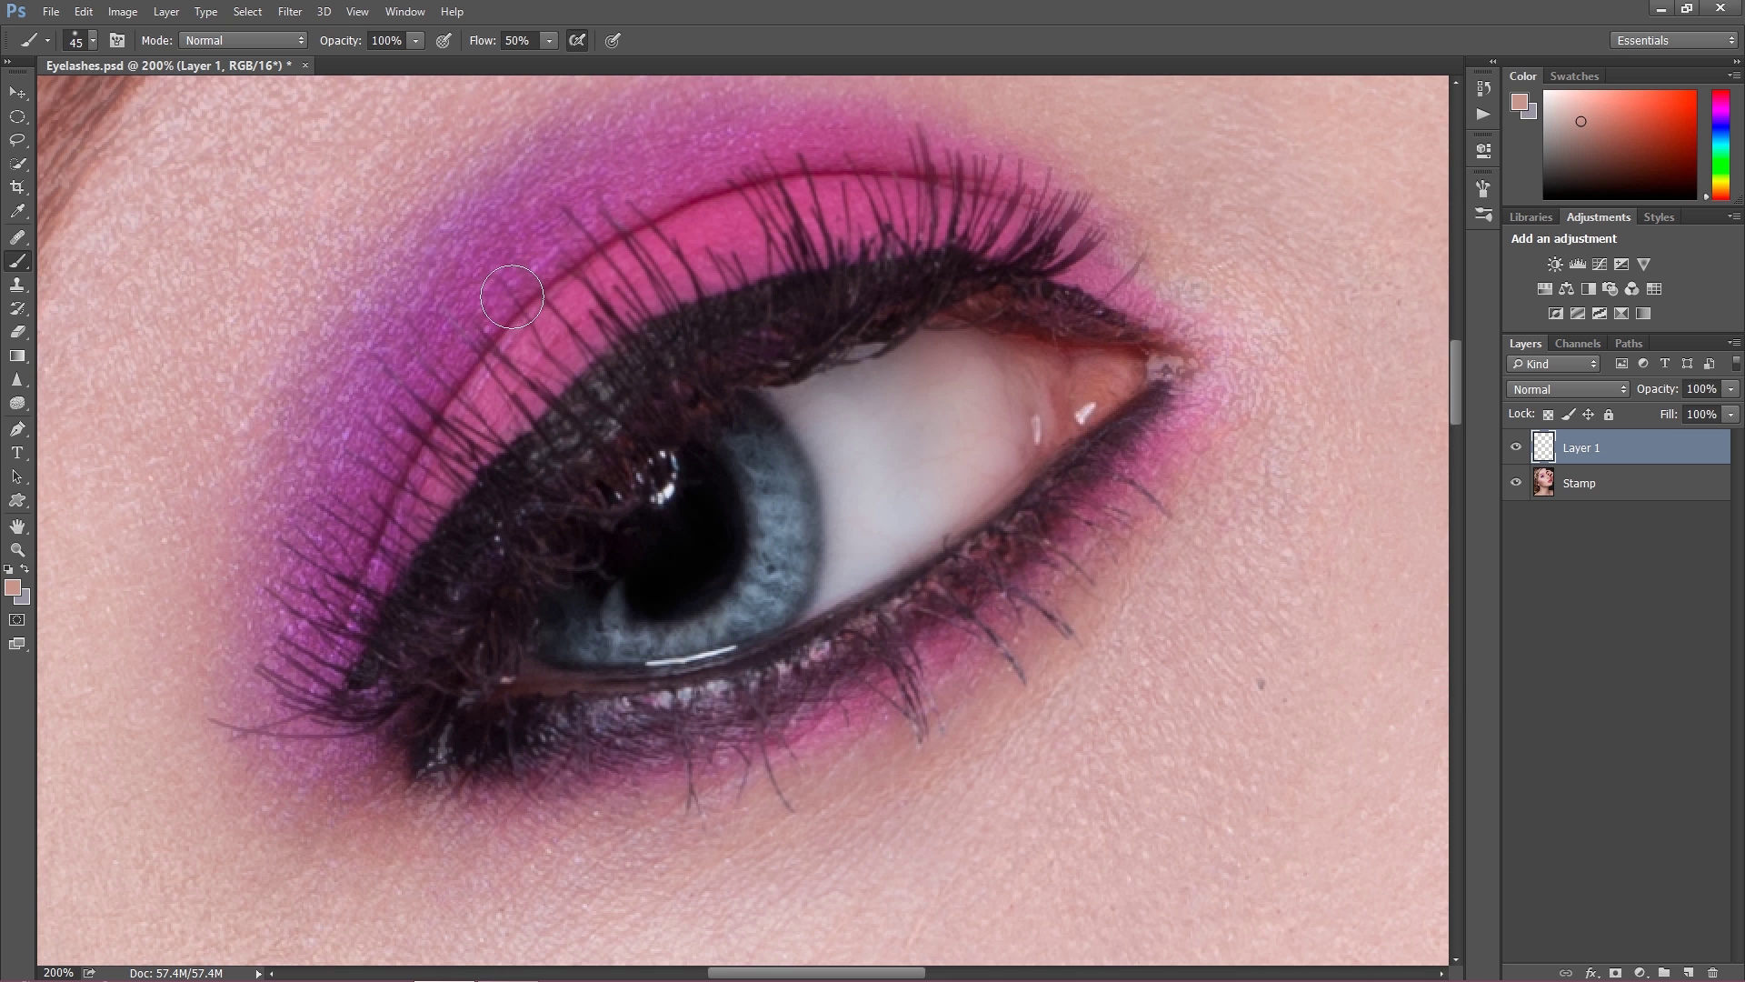
Step: Reduce the brush size to 4 px for painting fine lashes at the eye's outer corner
key("ctrl+plus")
key("bracketleft")
key("bracketleft")
key("bracketleft")
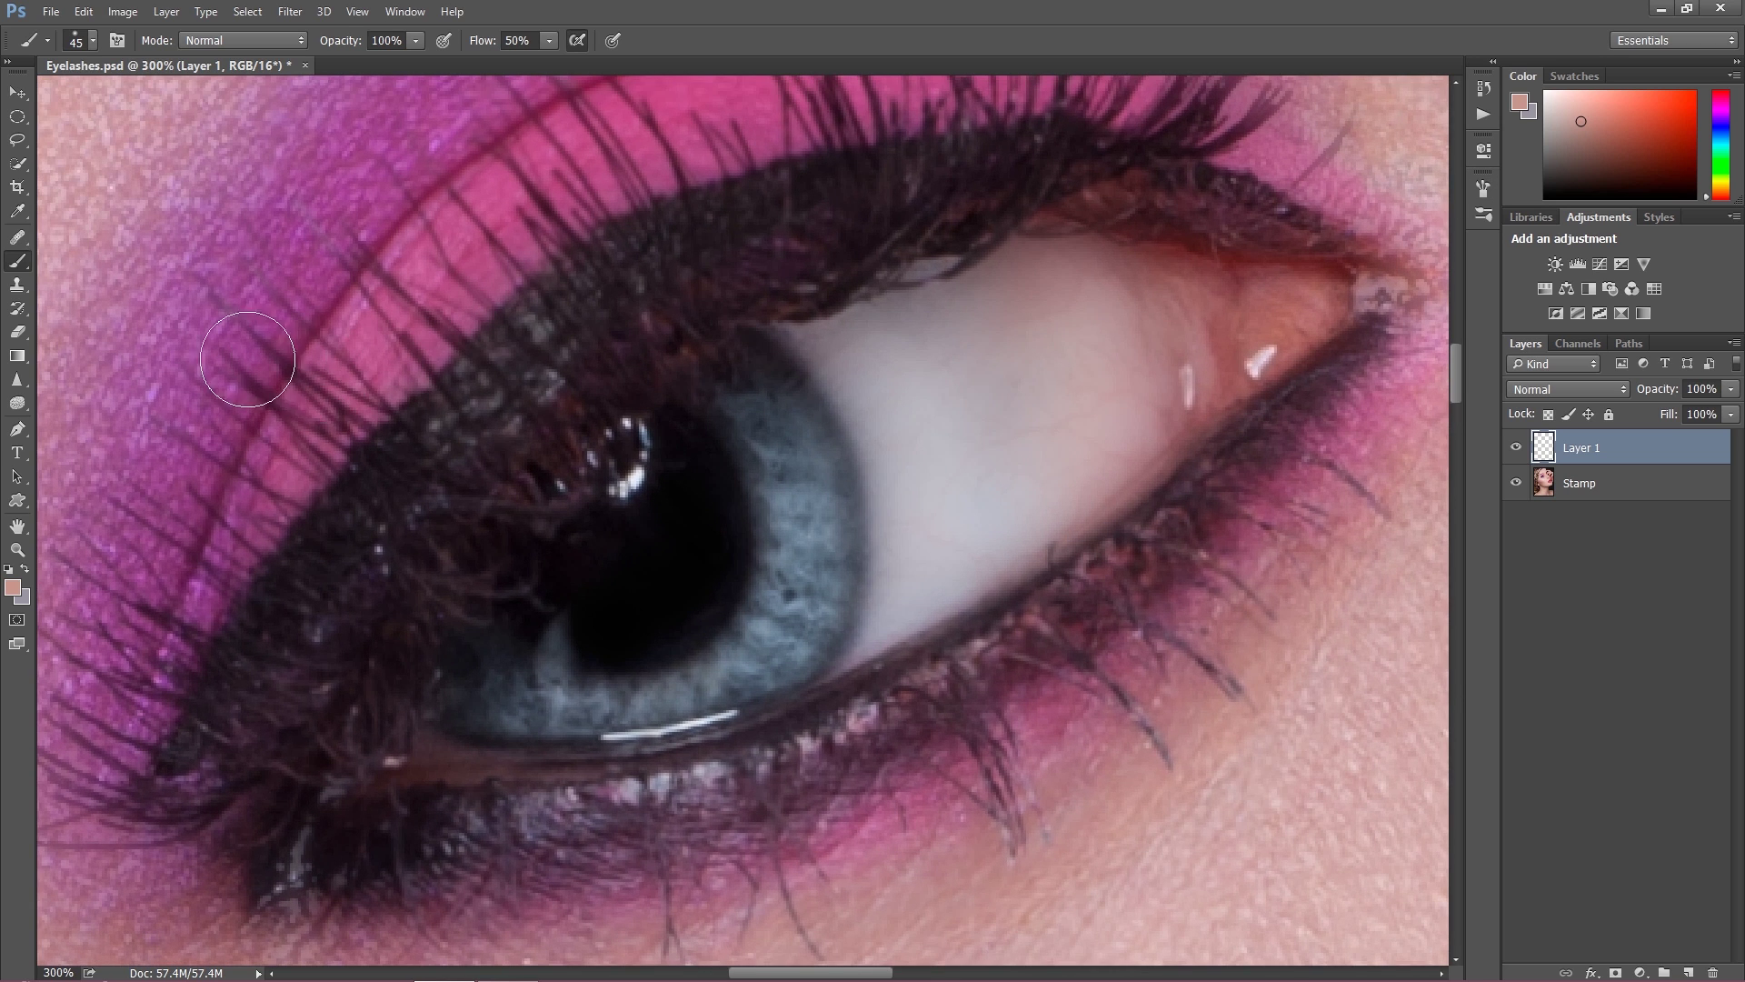
key("bracketleft")
key("bracketleft")
key("bracketleft")
key("bracketleft")
key("bracketleft")
key("bracketleft")
key("bracketleft")
left_click_drag(346, 442, 489, 386)
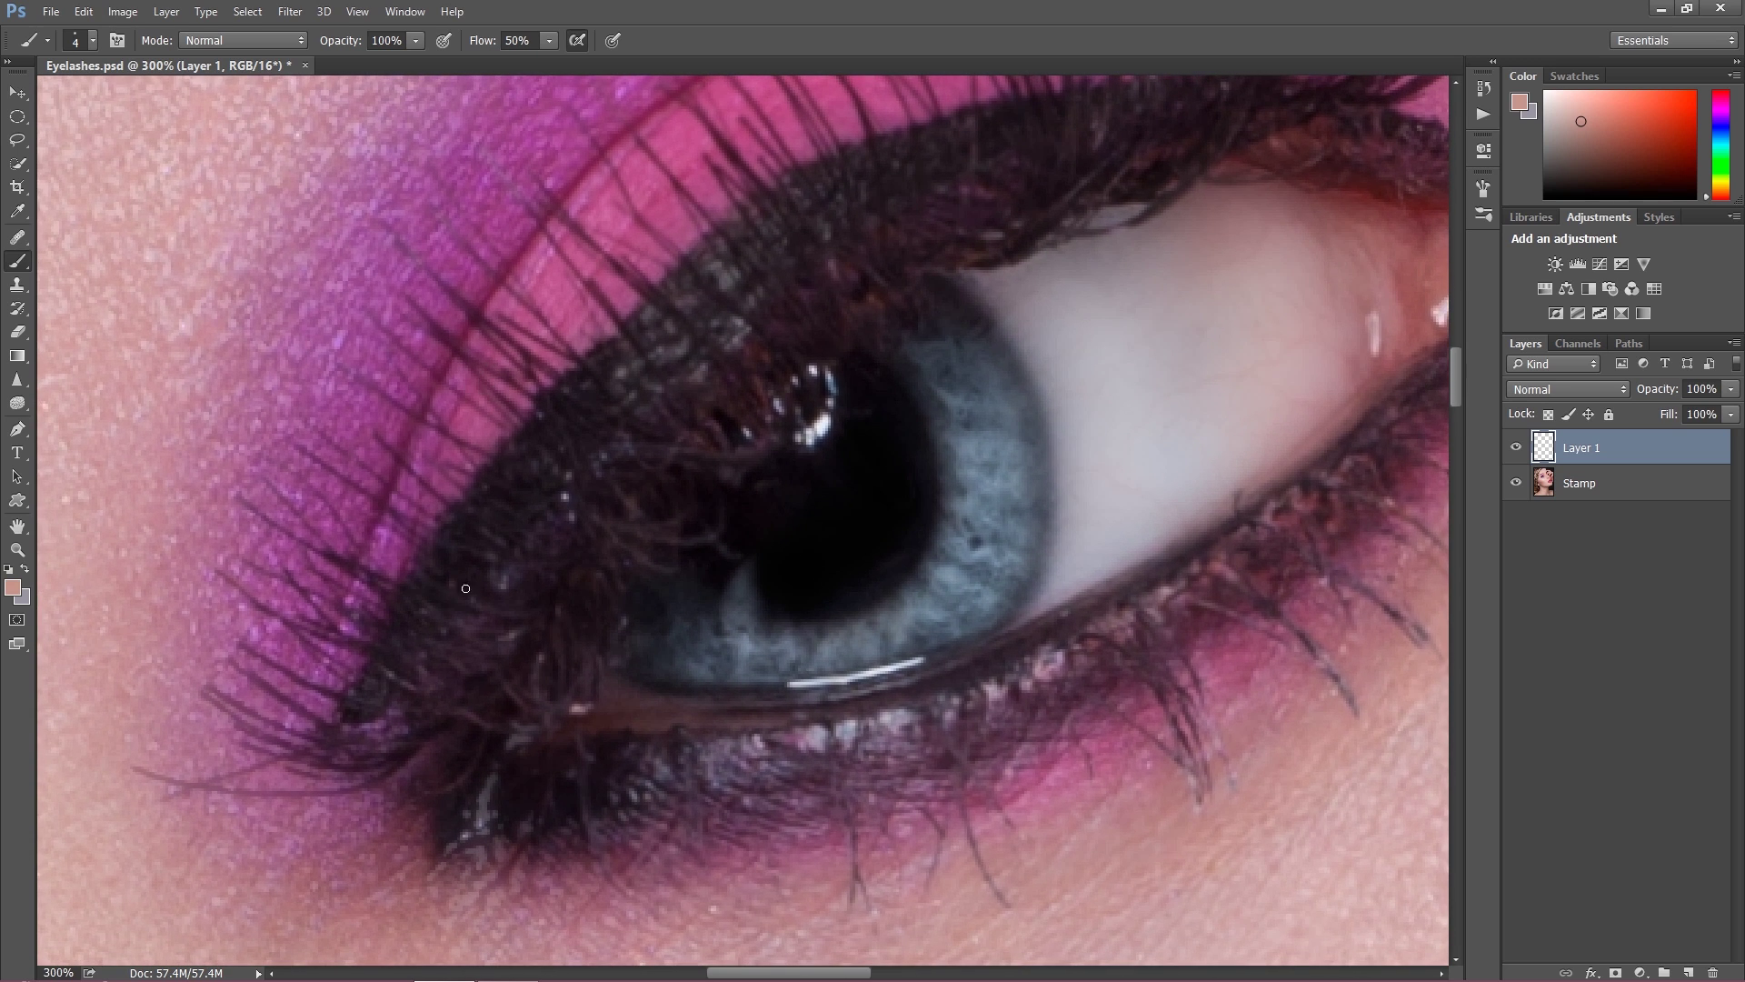
Step: Sample the dark purple lash colour at the outer corner and set the brush to 3 px with 100% flow
key("alt")
left_click(360, 565, "alt")
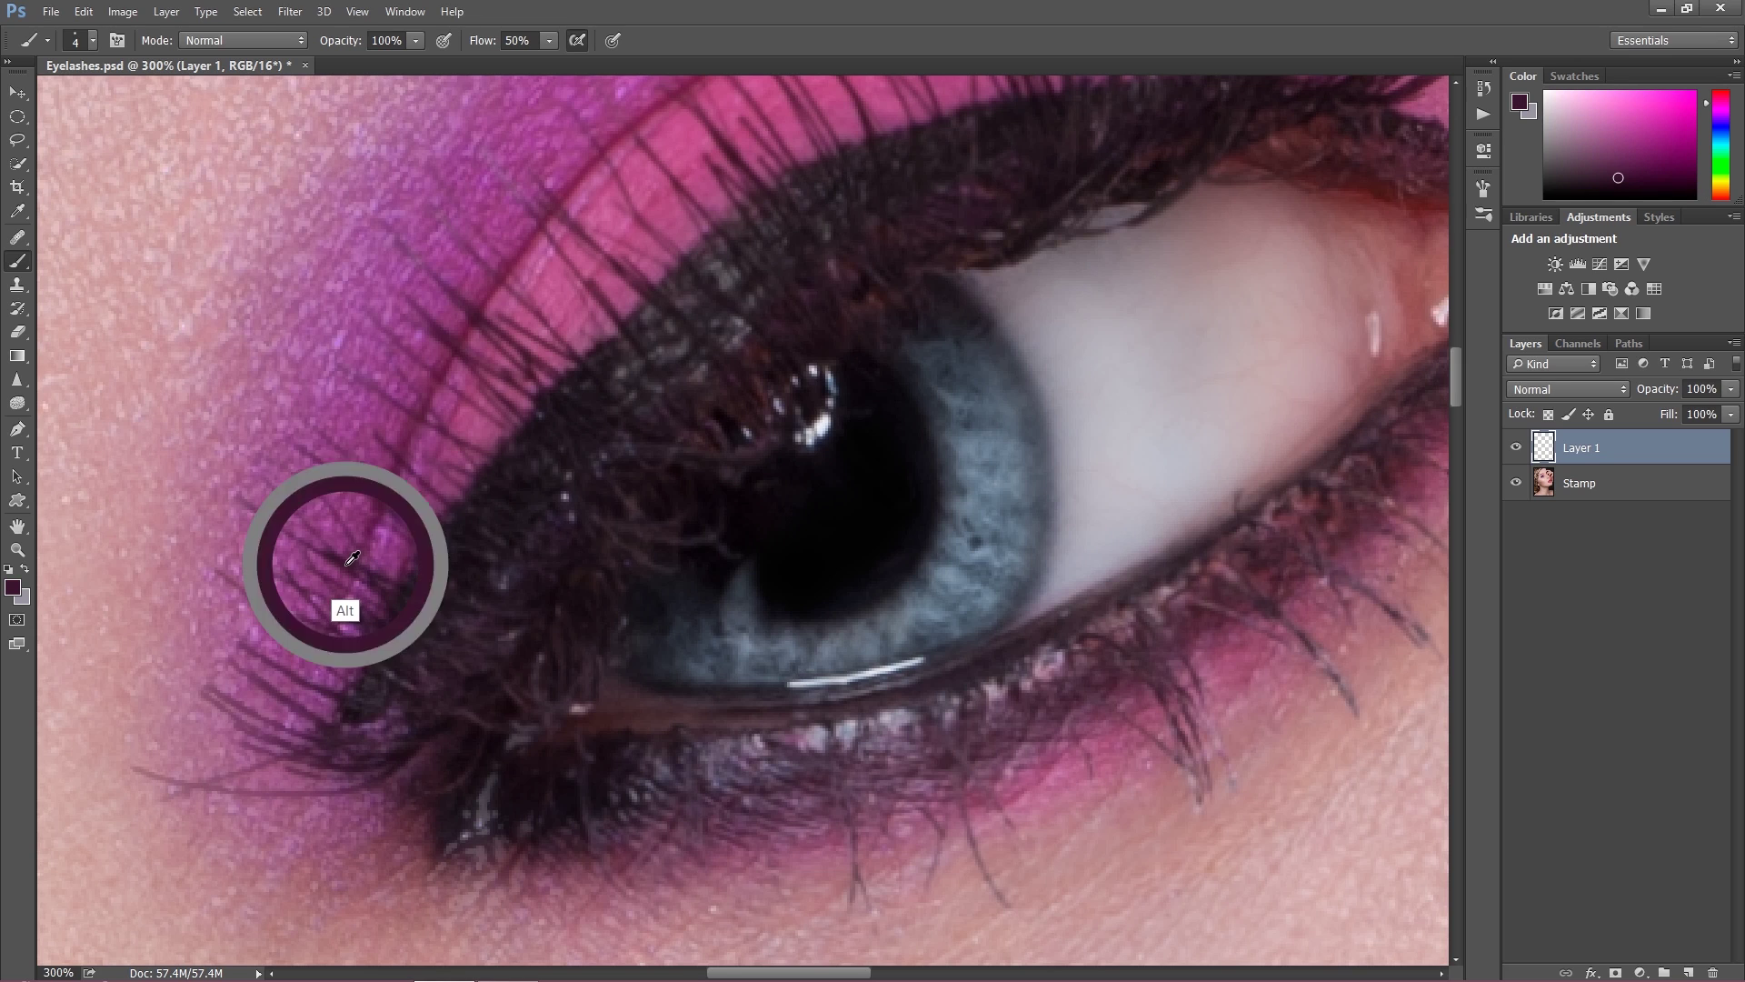
key("bracketleft")
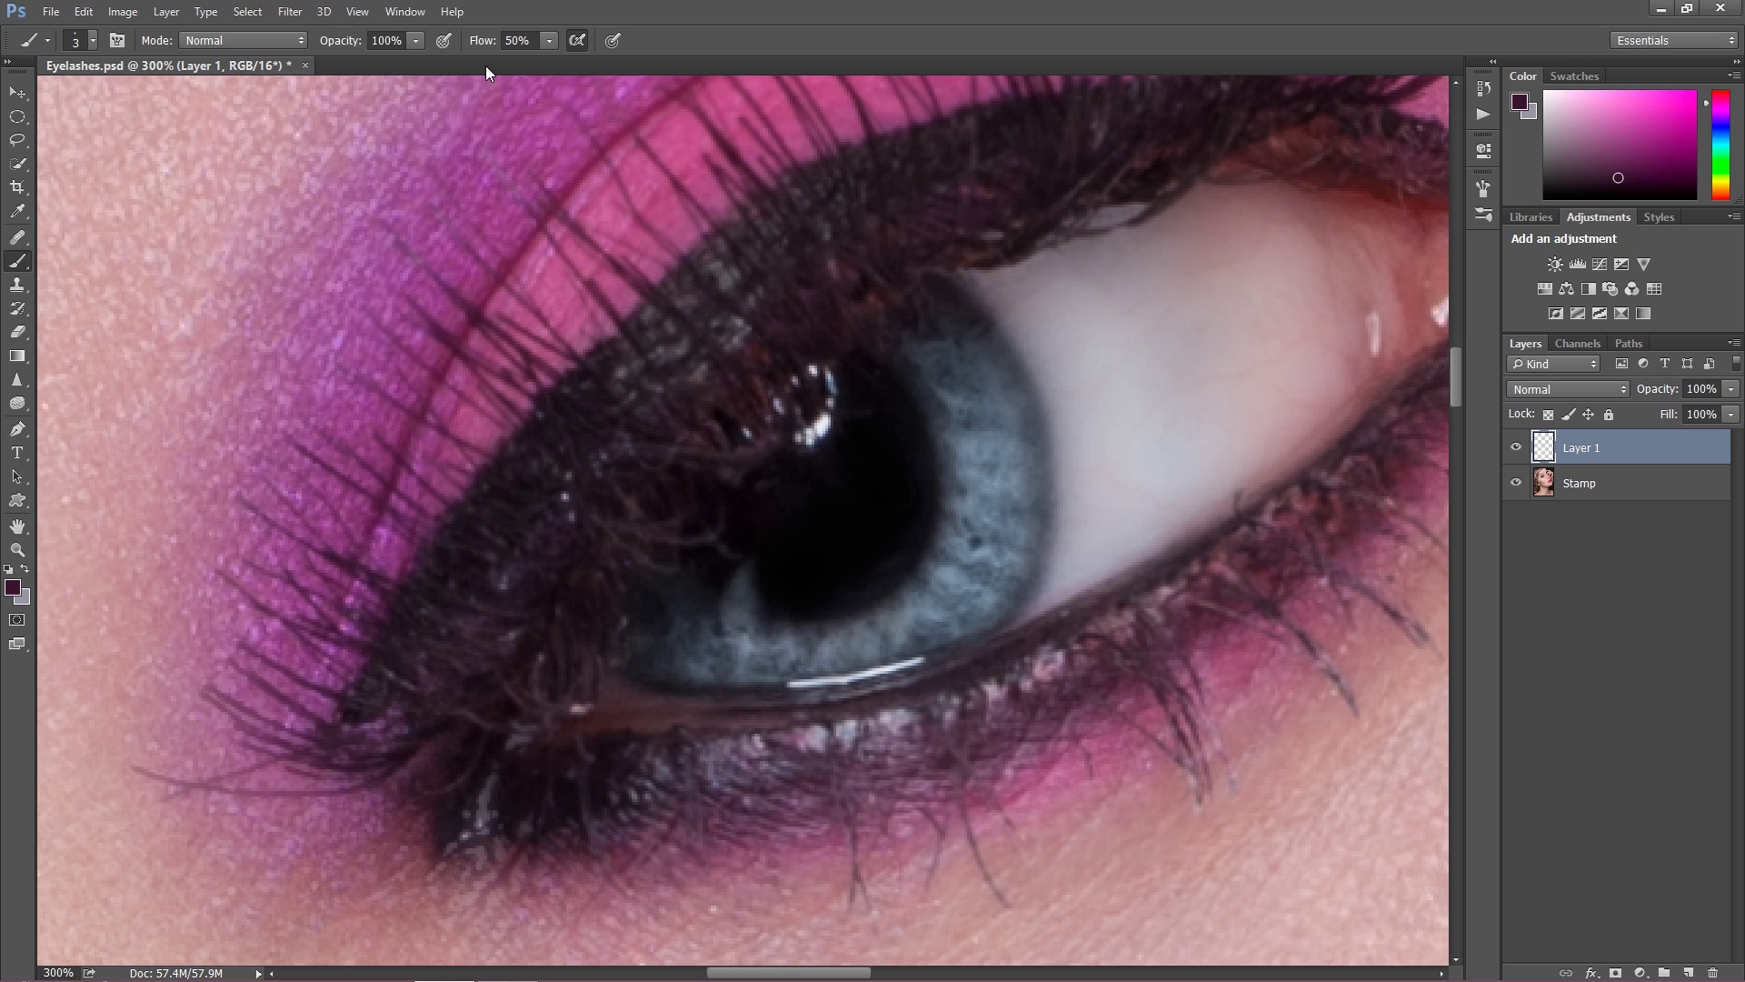
left_click(520, 41)
type("100")
key("Return")
Step: Resample the colour from an outer upper lash and paint thin lashes into the gaps along the outer upper lid
scroll(467, 472, "up", 3)
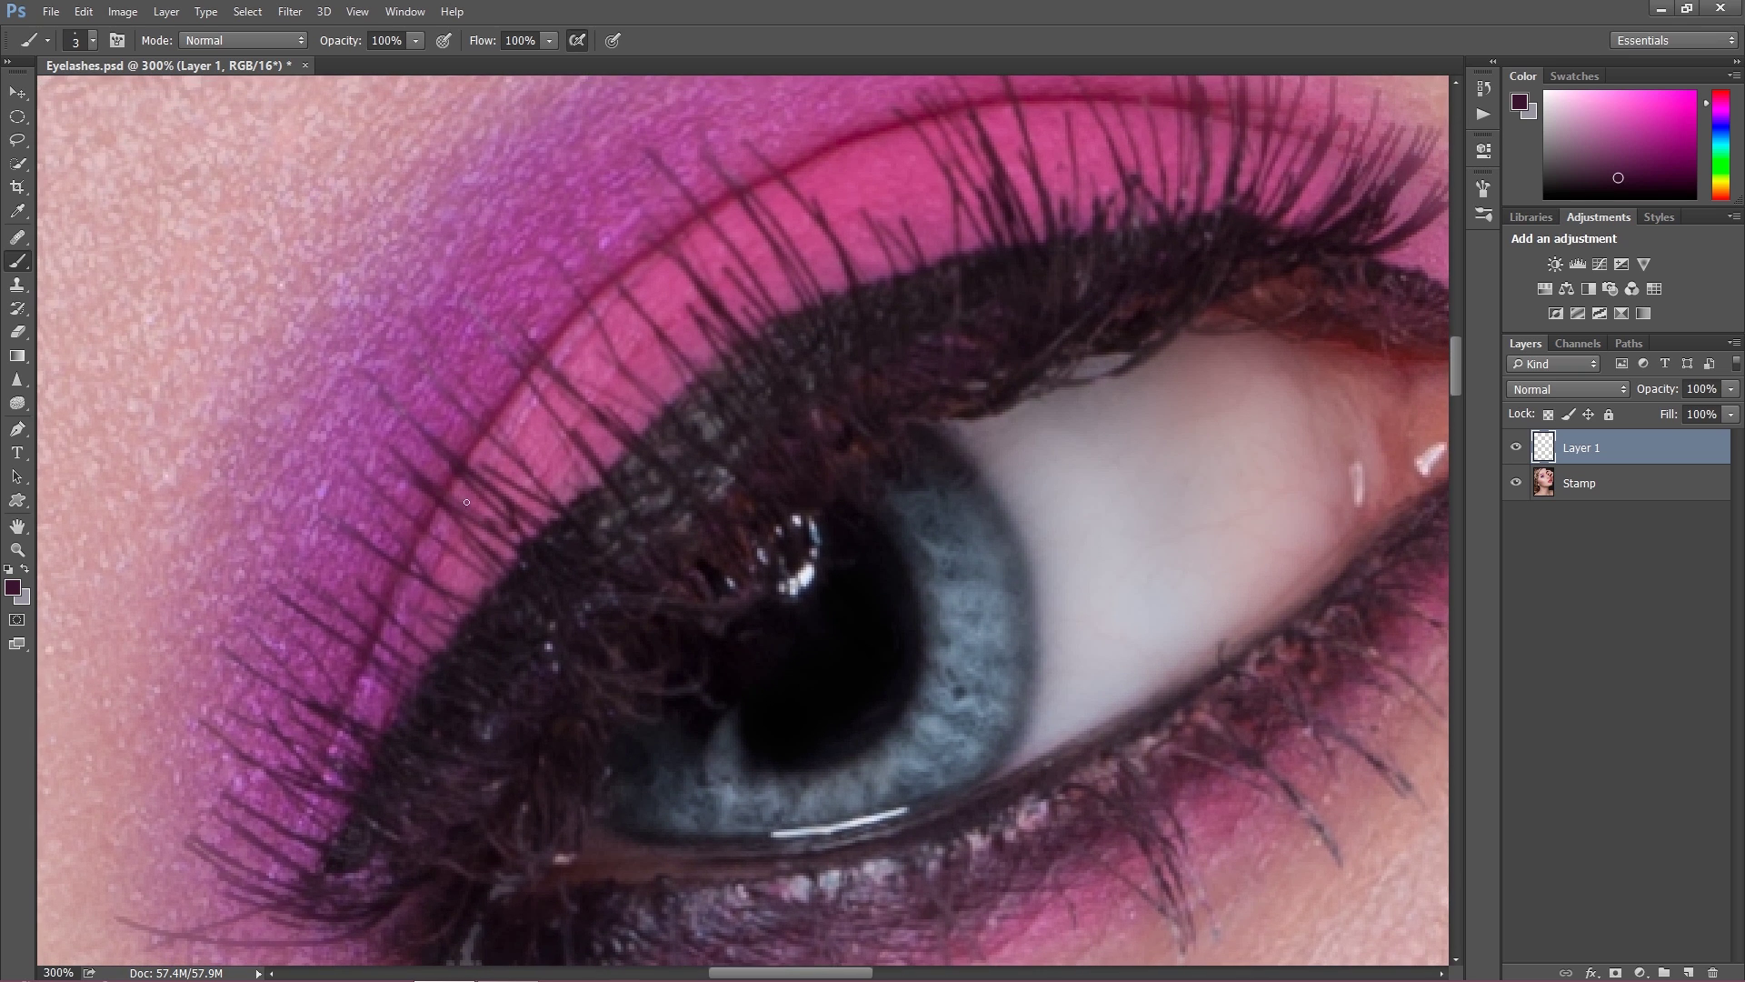
left_click(464, 462, "alt")
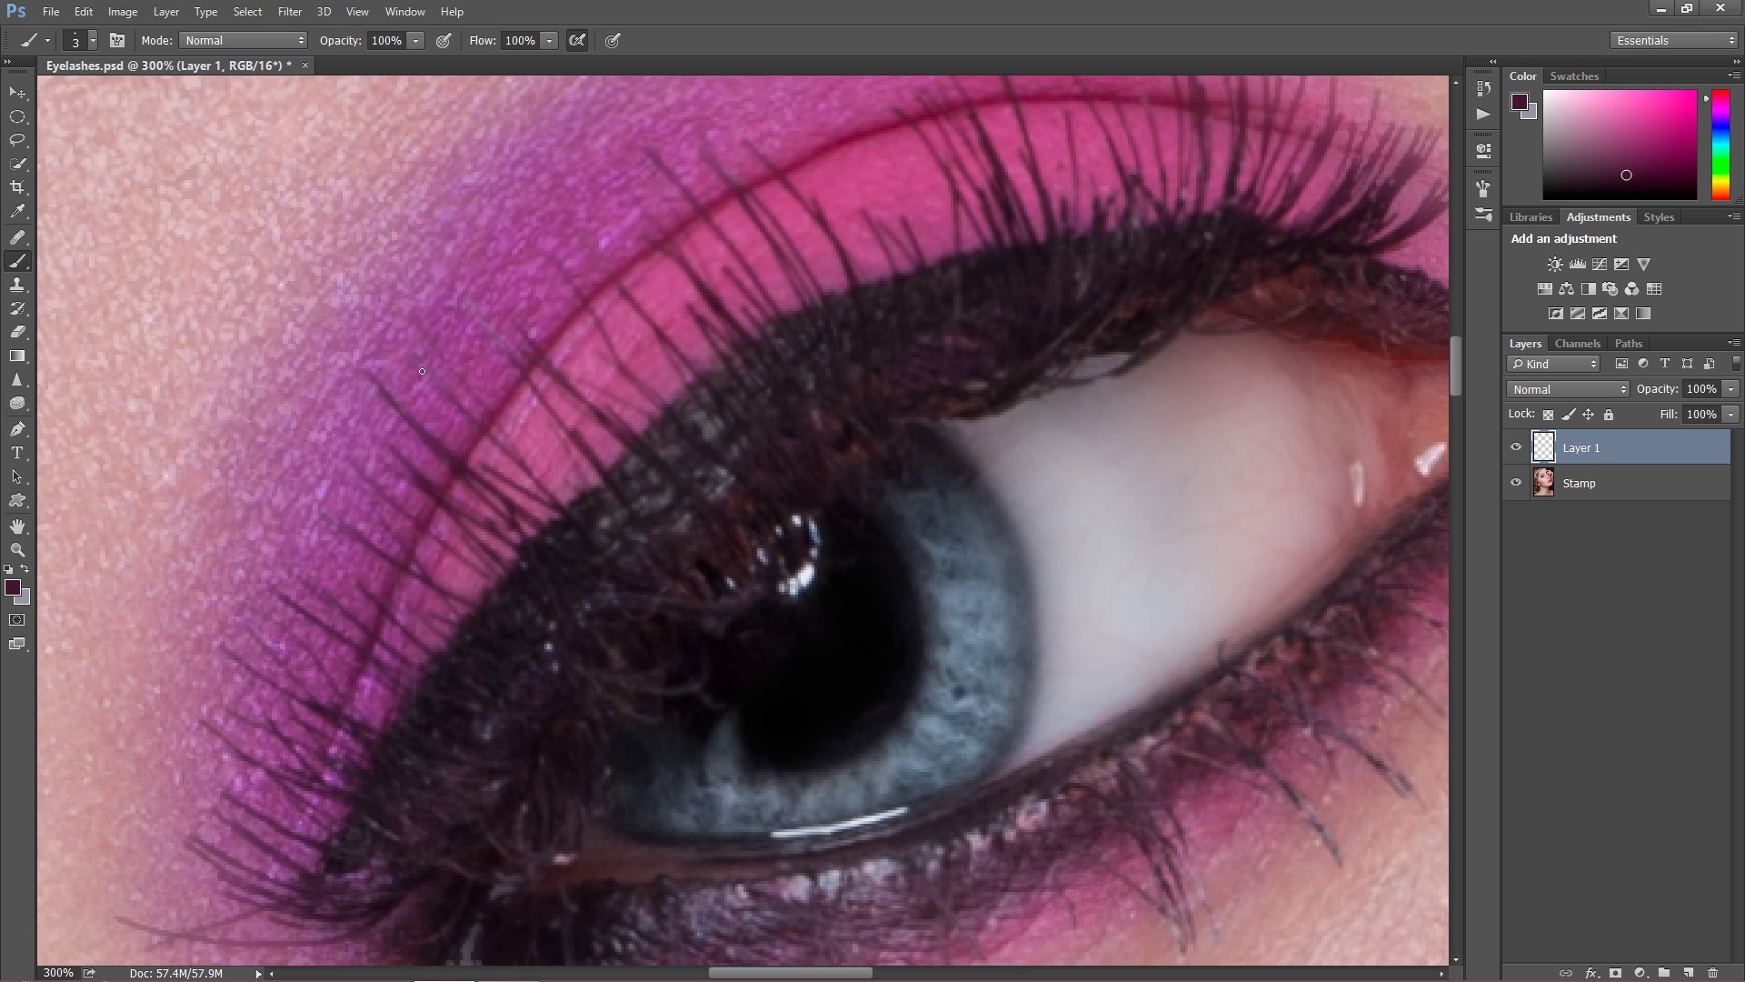
left_click_drag(481, 413, 443, 356)
left_click_drag(556, 426, 496, 346)
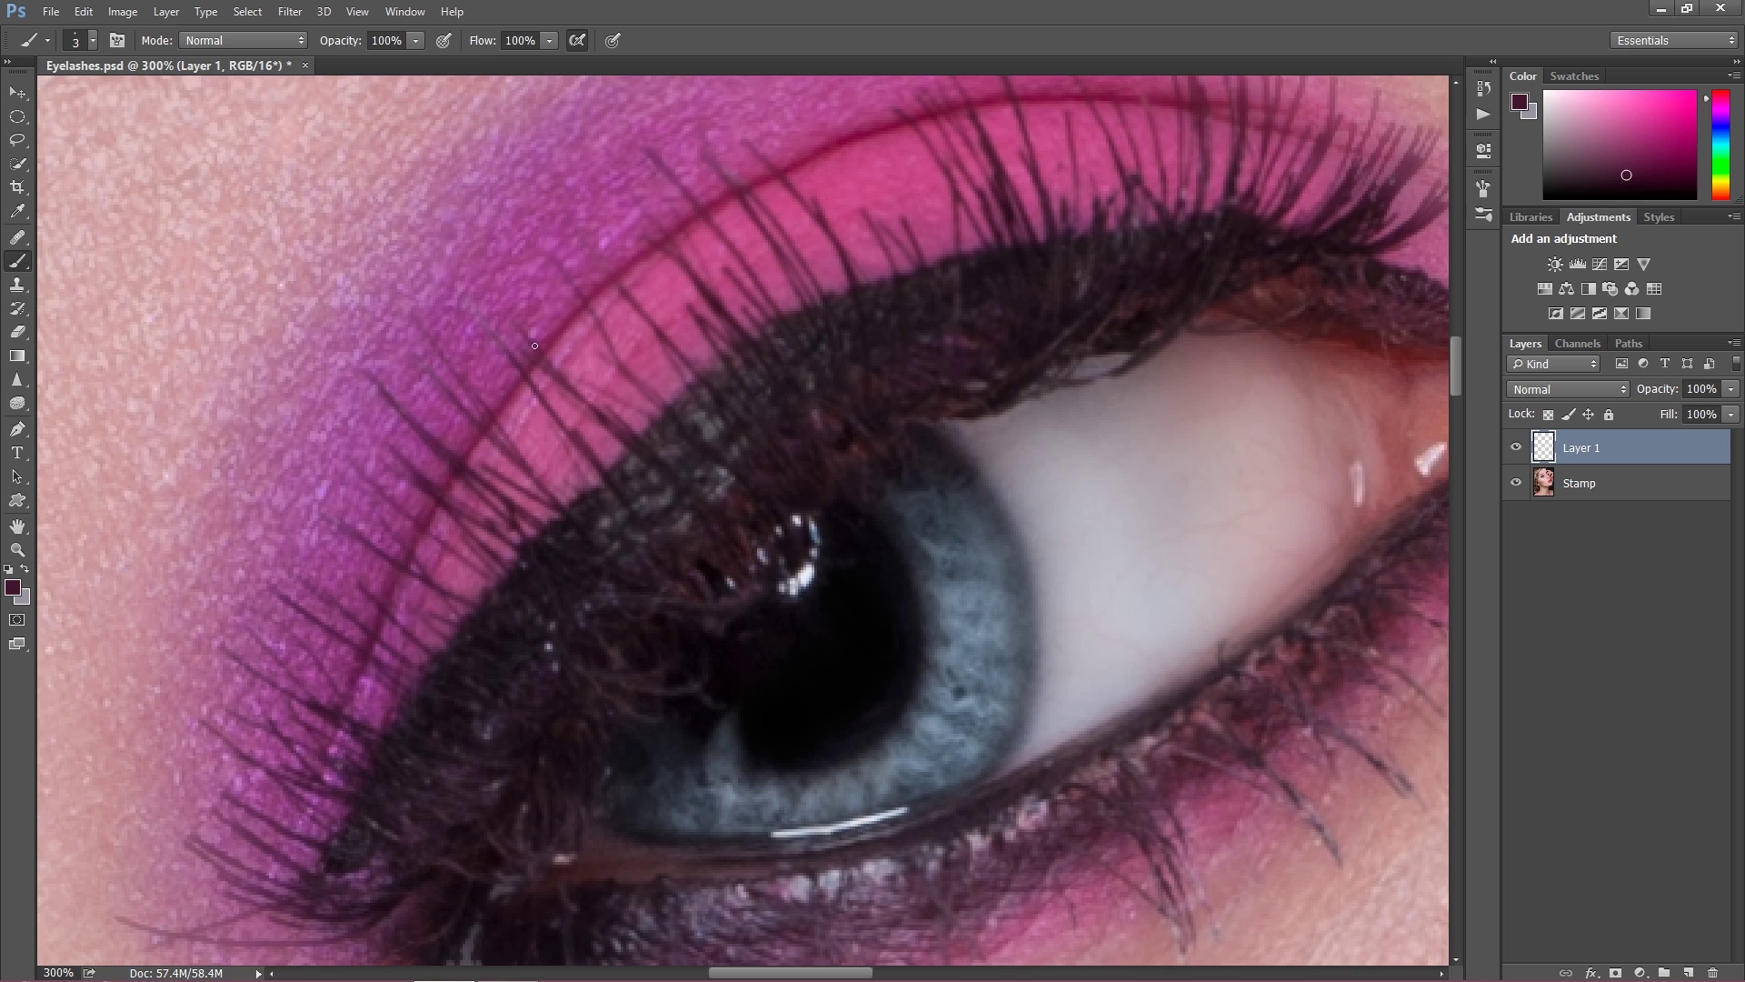
left_click_drag(600, 432, 566, 392)
left_click_drag(466, 297, 505, 358)
left_click_drag(583, 239, 640, 318)
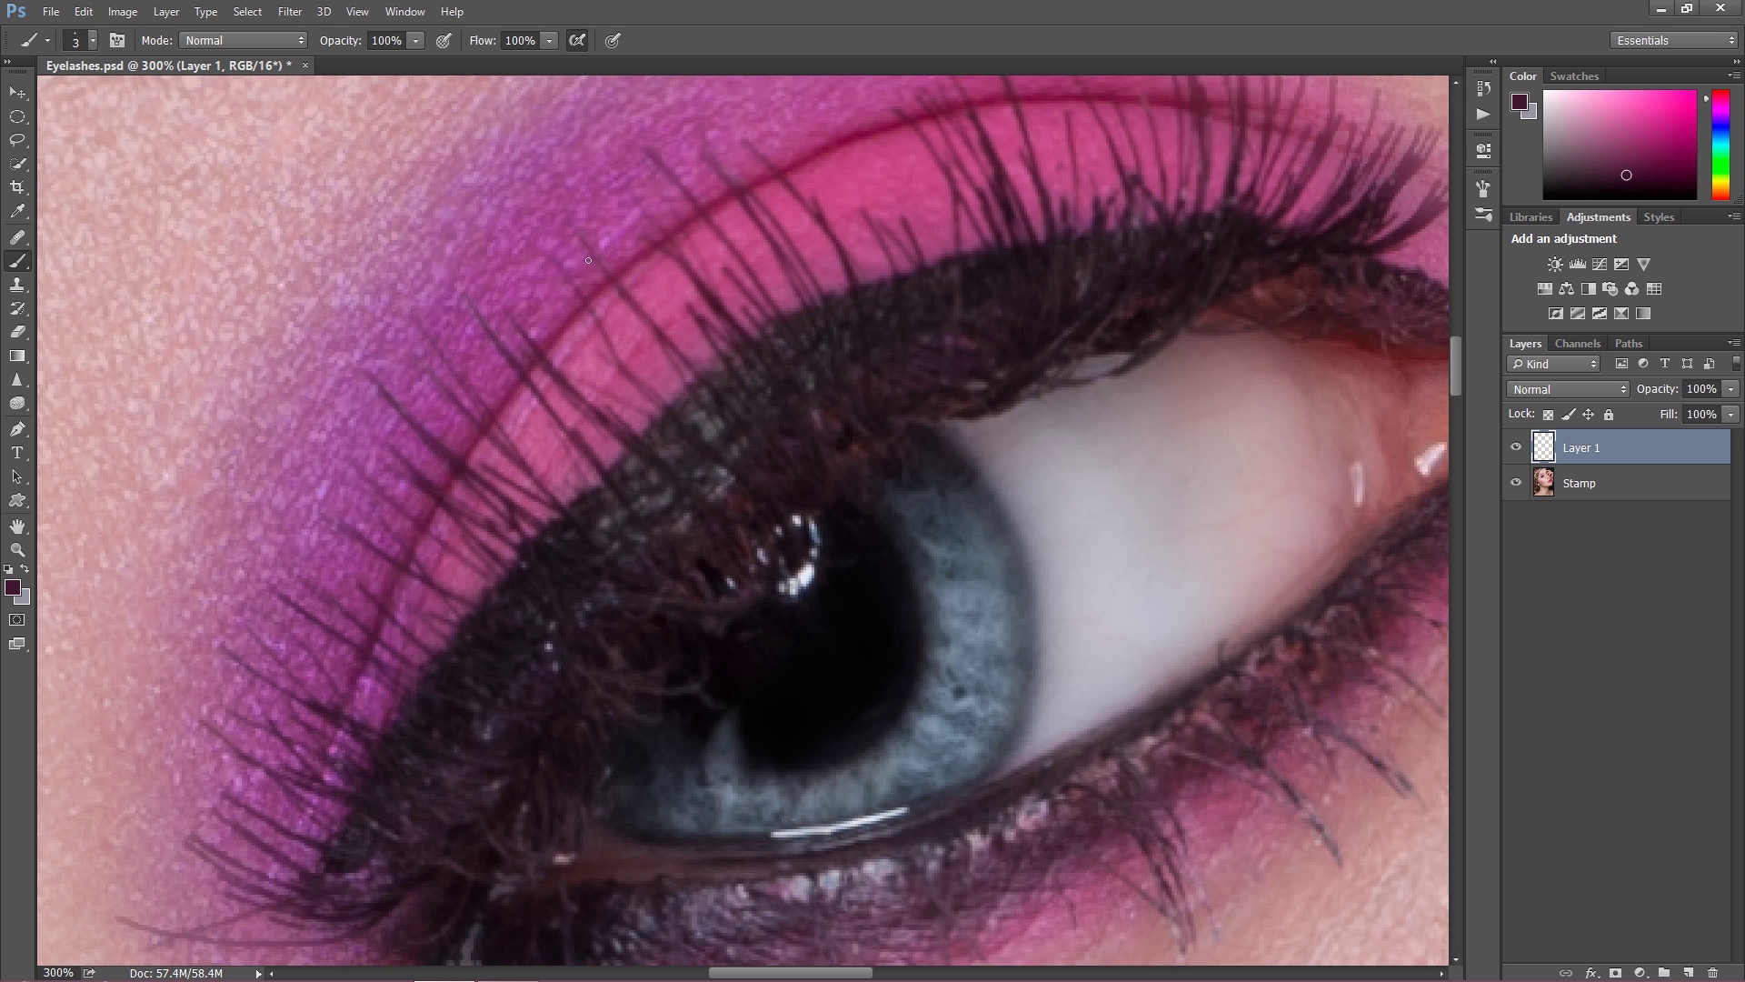
Step: Paint several curved lashes into the sparse gap left of the upper lash line's centre, above the iris
left_click_drag(683, 424, 439, 560)
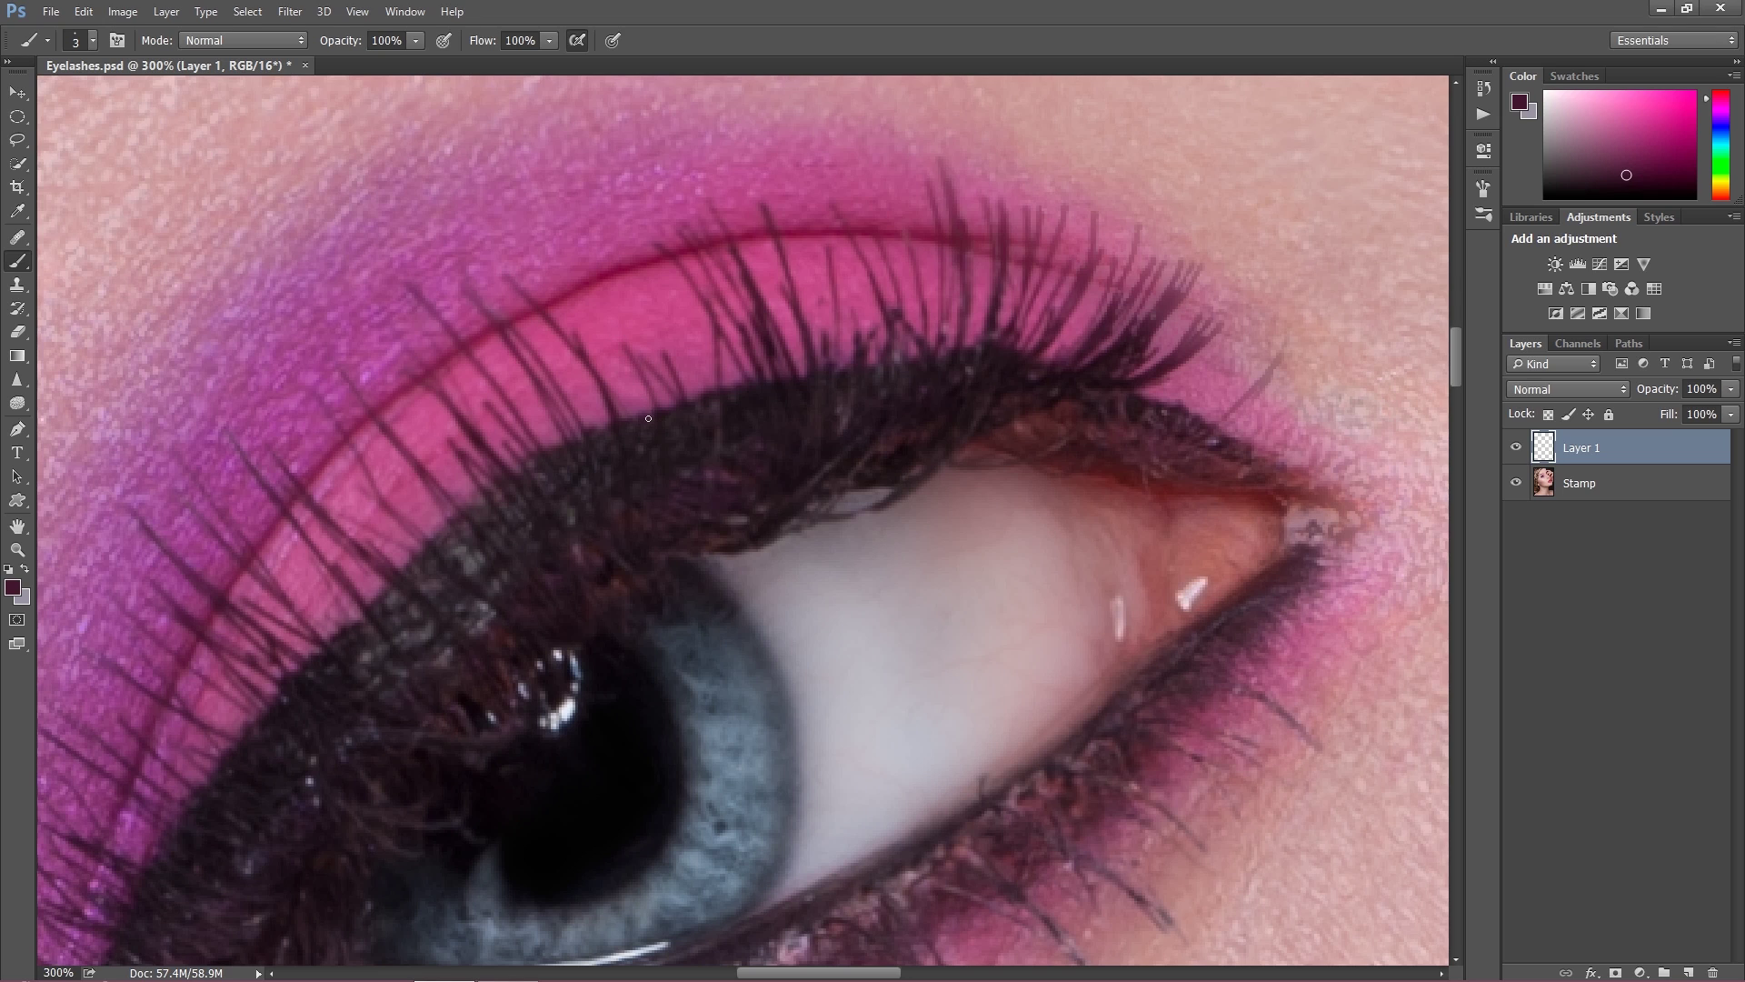
left_click_drag(587, 303, 648, 388)
mouse_move(583, 303)
left_mouse_down()
mouse_move(641, 385)
mouse_move(584, 305)
left_mouse_up()
left_click_drag(592, 297, 650, 425)
left_click_drag(555, 255, 593, 300)
mouse_move(667, 377)
left_mouse_down()
mouse_move(609, 281)
mouse_move(670, 399)
left_mouse_up()
left_click_drag(616, 296, 665, 386)
left_click_drag(616, 283, 689, 400)
left_click_drag(603, 275, 686, 416)
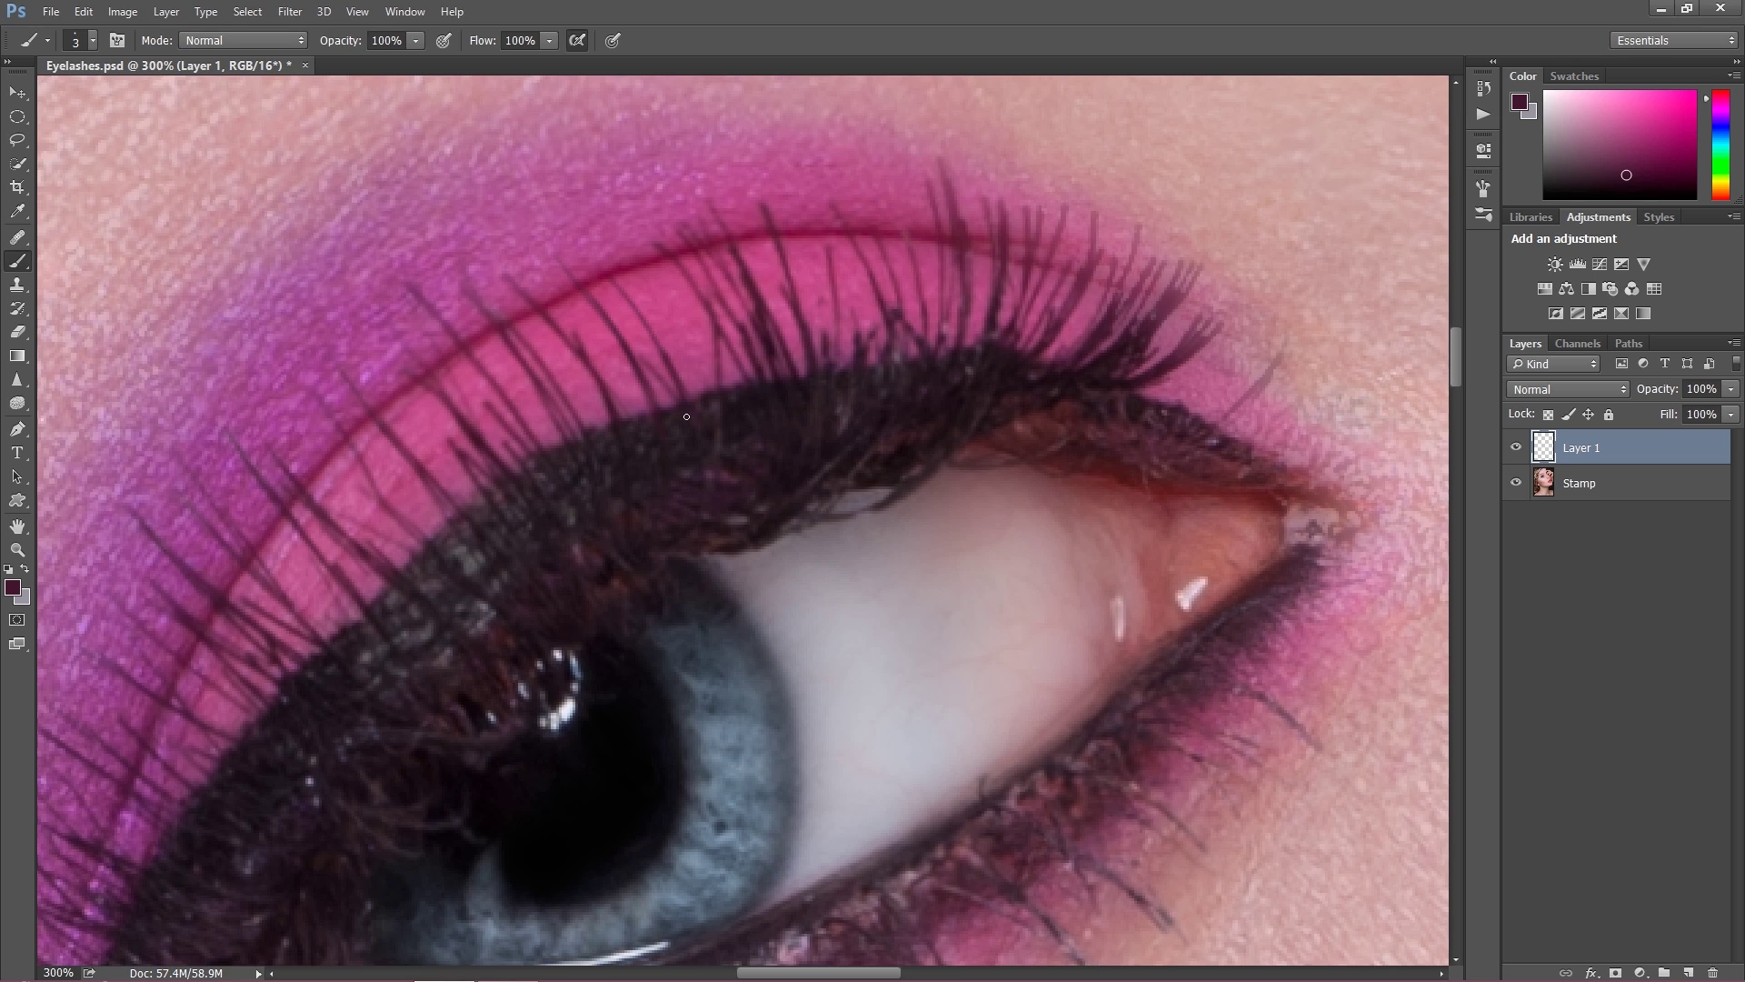
left_click_drag(614, 281, 686, 394)
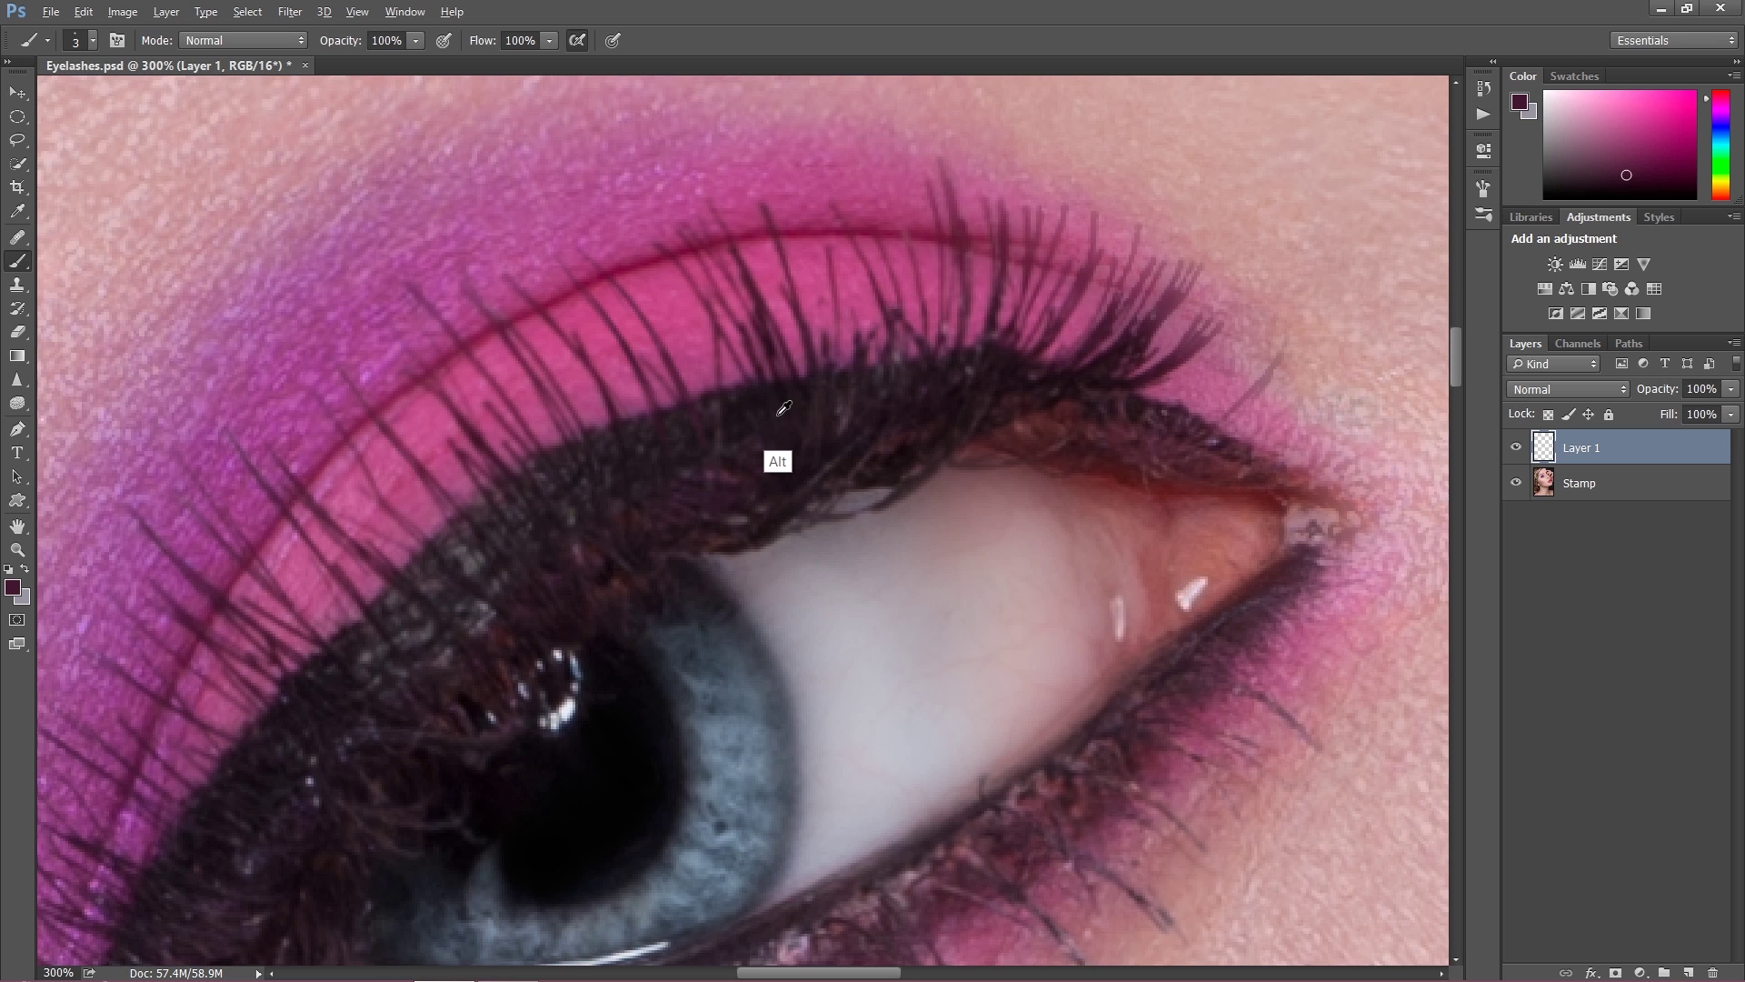
Step: Sample the near-black eyeliner colour and paint lashes at the middle of the upper lash line, undoing and redrawing unsatisfactory strokes
left_click(767, 388, "alt")
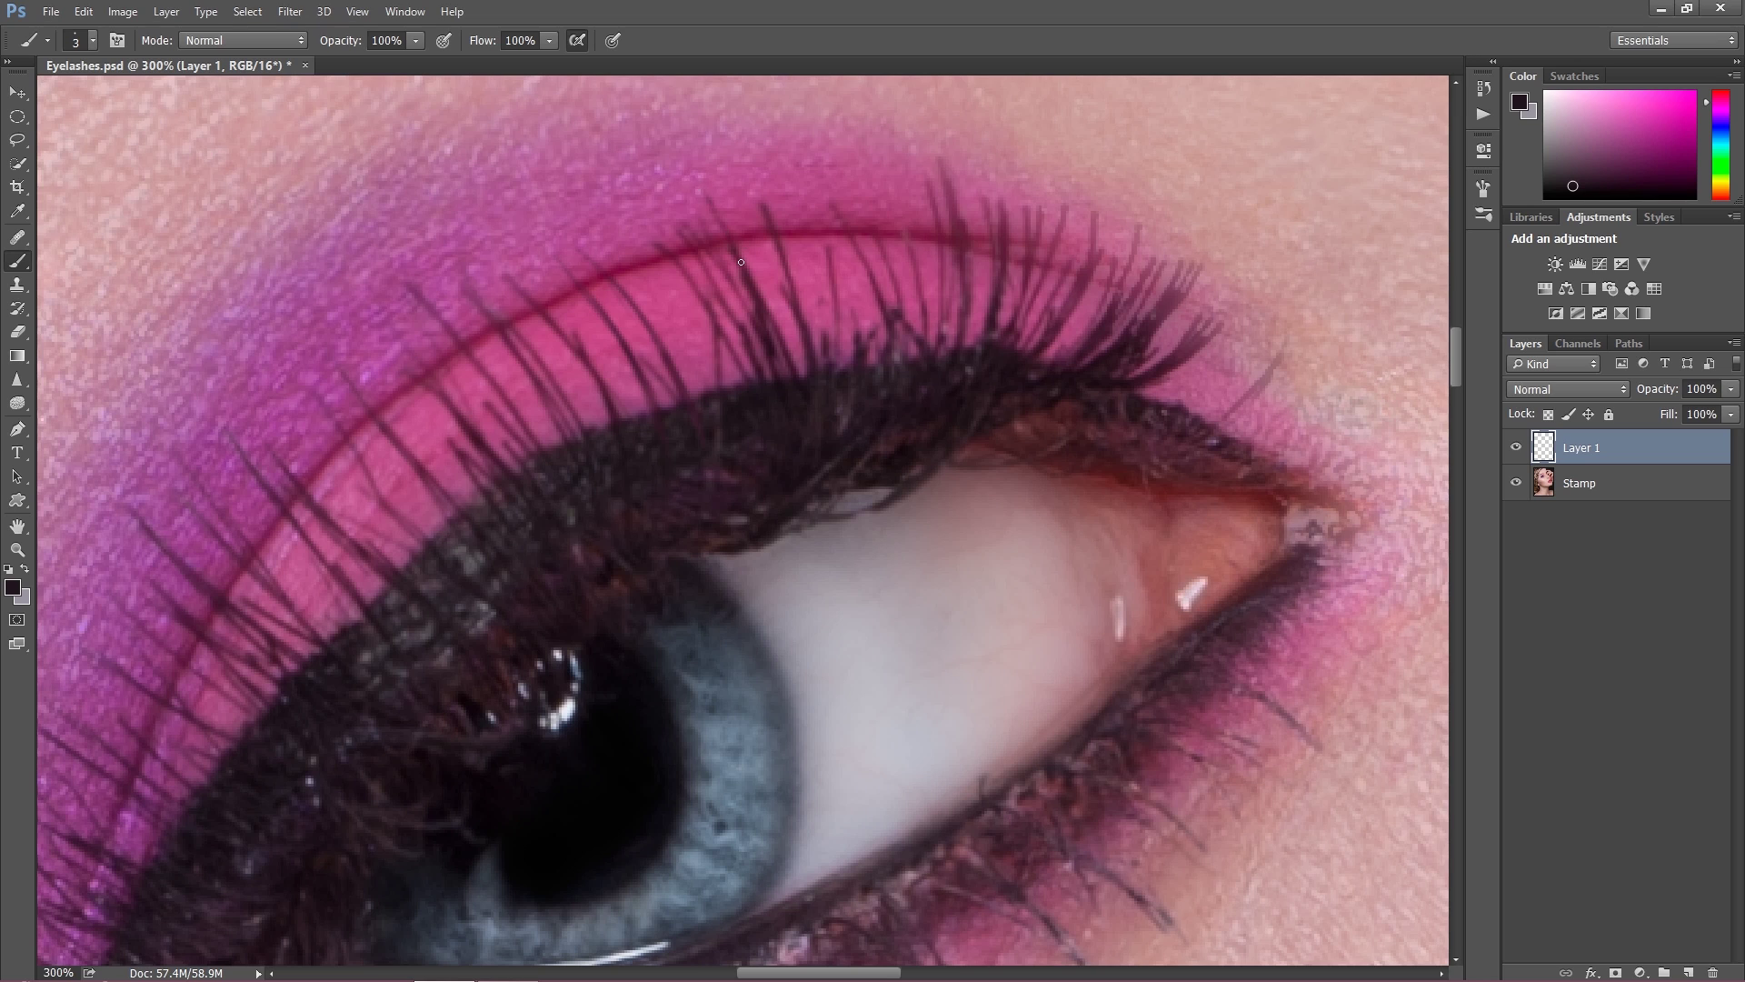
mouse_move(770, 361)
left_mouse_down()
mouse_move(696, 177)
mouse_move(761, 221)
left_mouse_up()
mouse_move(738, 318)
left_mouse_down()
mouse_move(670, 207)
mouse_move(648, 219)
mouse_move(738, 354)
left_mouse_up()
key("ctrl+alt+z")
key("ctrl+alt+z")
key("ctrl+alt+z")
key("ctrl+alt+z")
left_click_drag(640, 225, 728, 332)
left_click_drag(665, 215, 736, 331)
left_click_drag(936, 154, 961, 278)
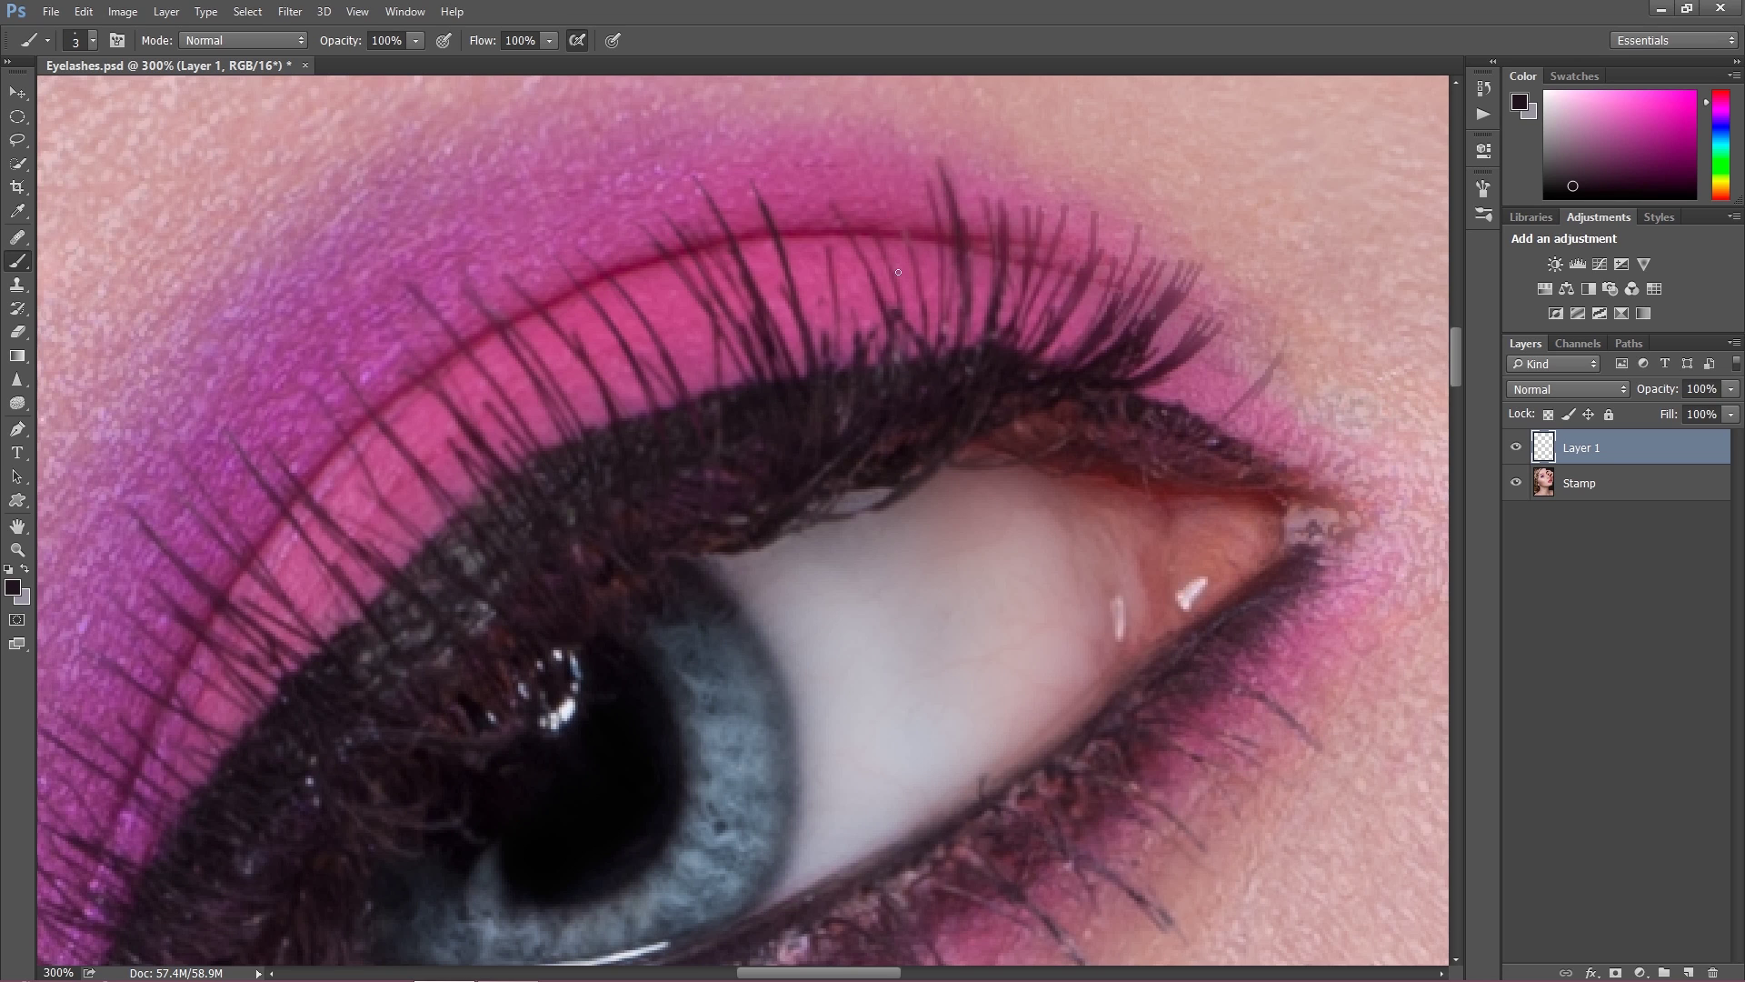
Step: Fill the remaining upper lash gaps with fine strokes and darken the stray lash near the inner corner
left_click_drag(896, 217, 939, 336)
left_click_drag(911, 261, 926, 350)
key("ctrl+alt+z")
left_click_drag(891, 207, 929, 349)
left_click_drag(913, 278, 921, 341)
left_click_drag(1280, 351, 1202, 431)
left_click_drag(822, 228, 838, 344)
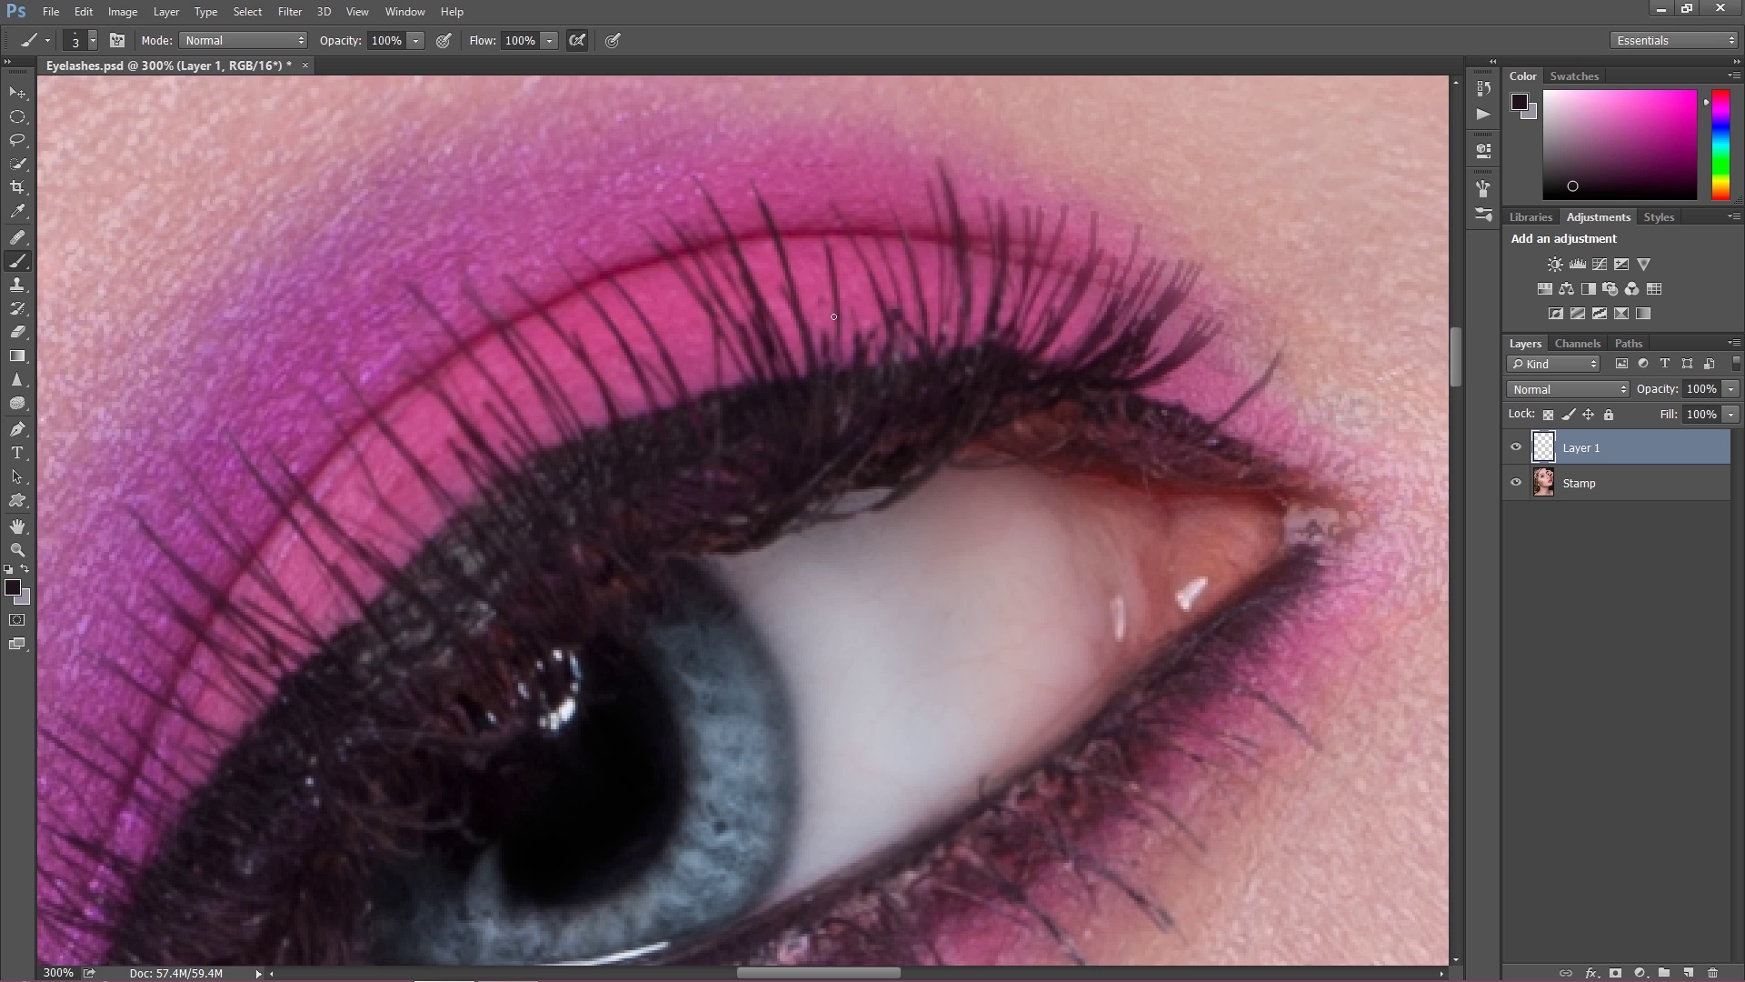
left_click_drag(814, 222, 831, 397)
left_click_drag(342, 478, 422, 540)
Step: Darken and extend the existing lower lashes beneath the white of the eye and near the inner corner with fine tapered strokes
mouse_move(324, 467)
left_mouse_down()
mouse_move(468, 598)
mouse_move(488, 463)
left_mouse_up()
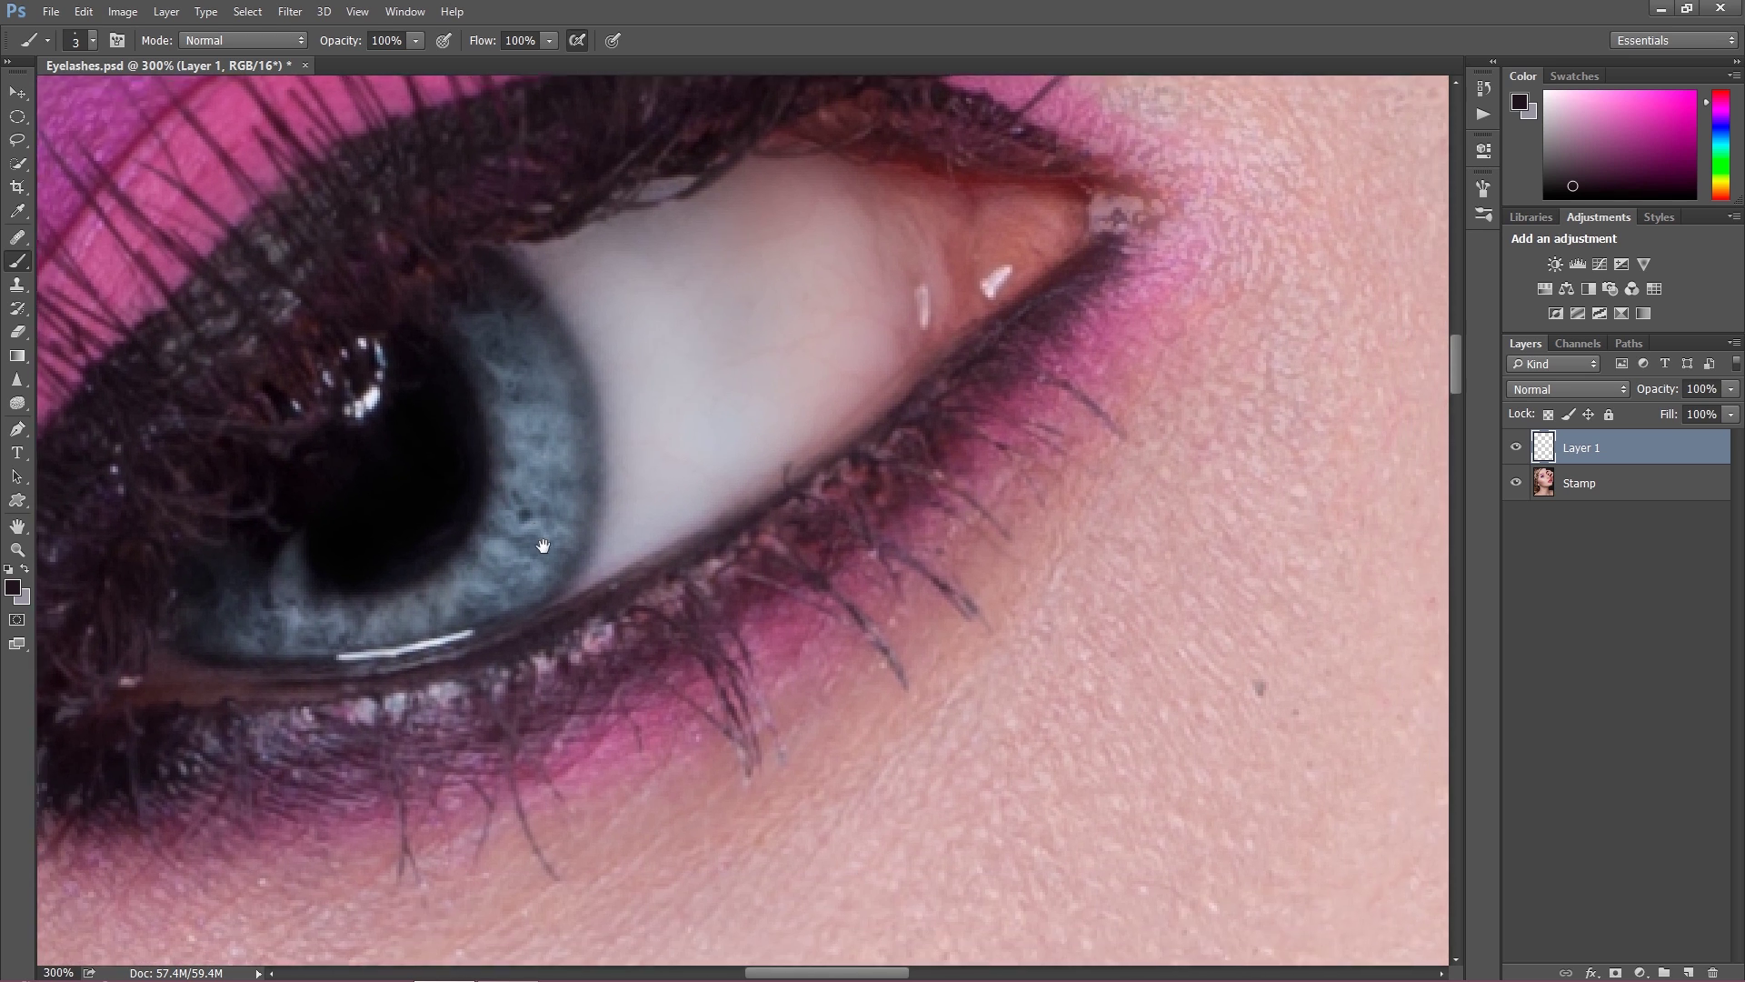
scroll(684, 583, "down", 1)
scroll(684, 587, "right", 1)
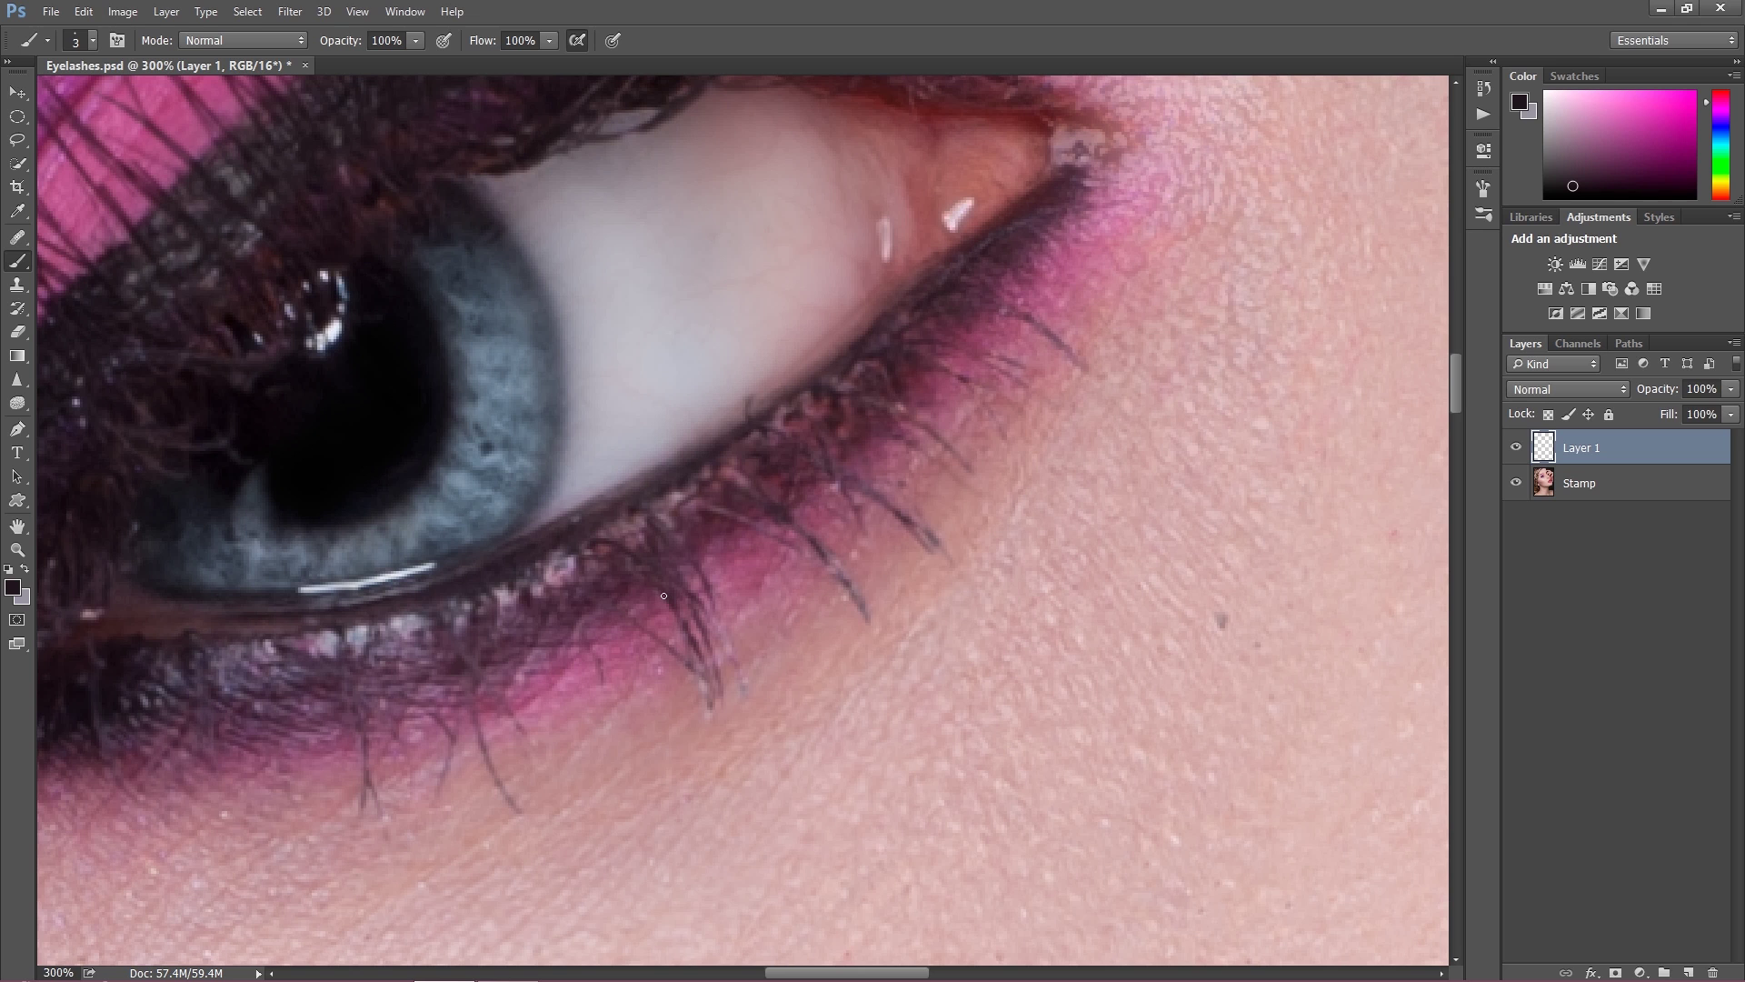
scroll(966, 467, "up", 2)
scroll(837, 467, "right", 6)
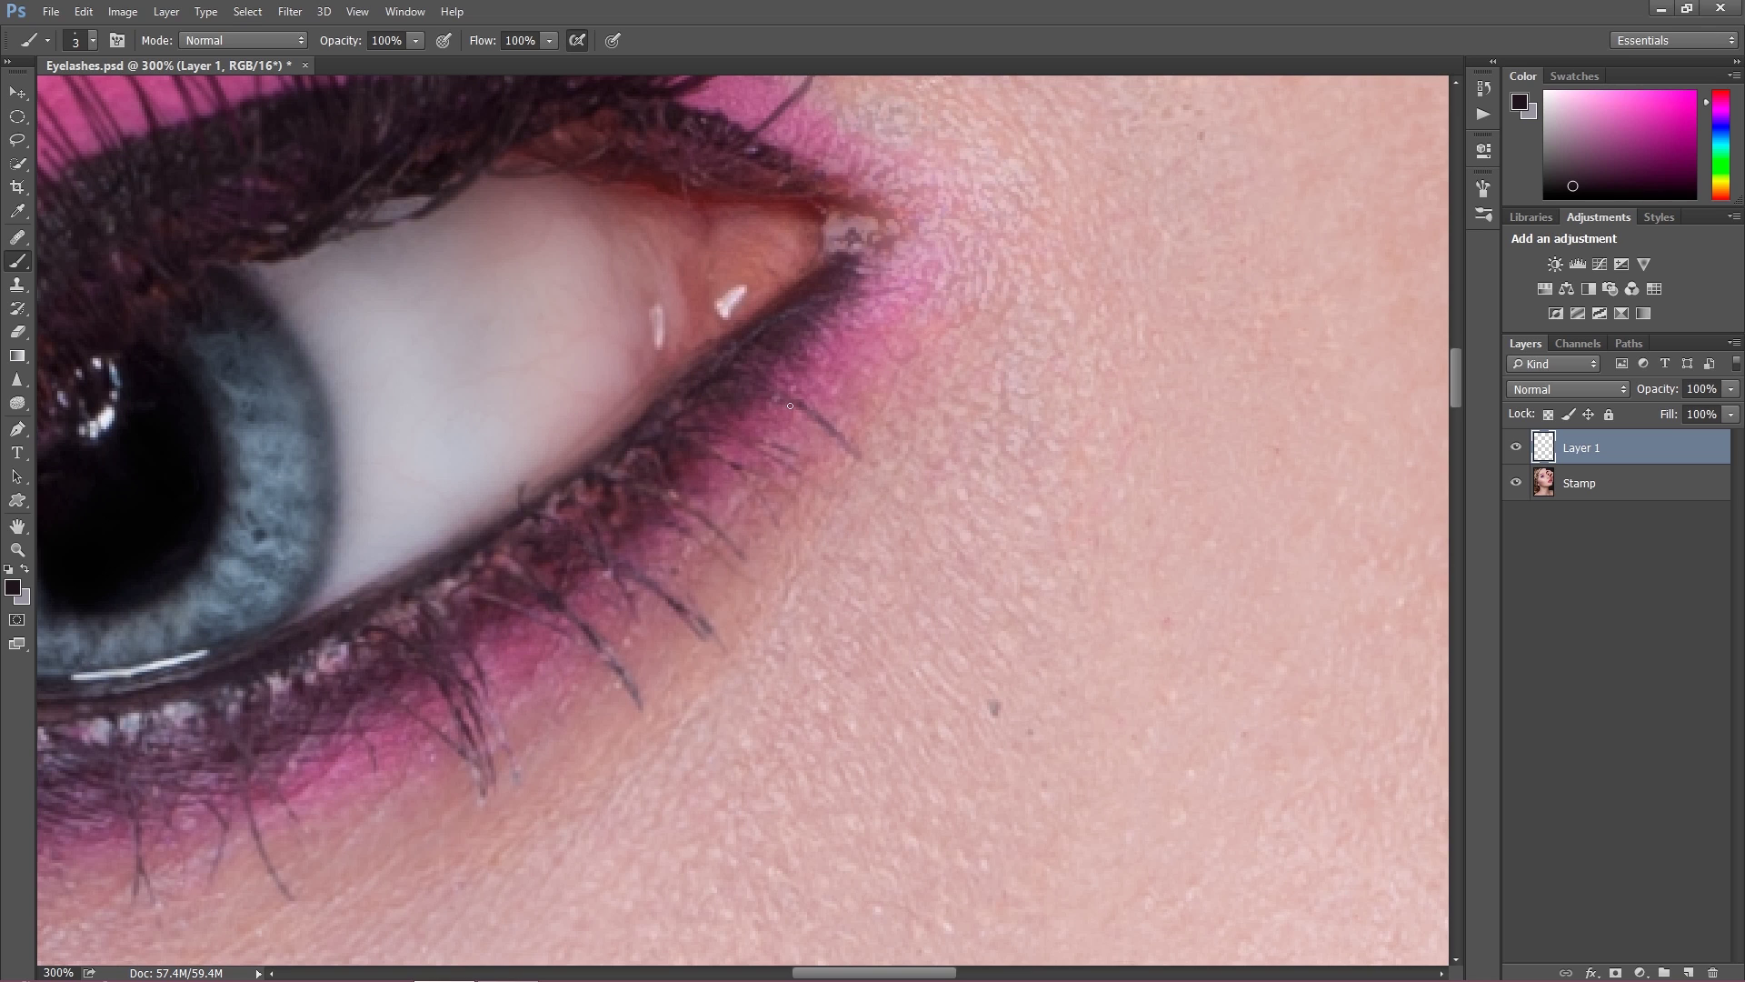
mouse_move(766, 398)
left_mouse_down()
mouse_move(878, 491)
mouse_move(841, 443)
left_mouse_up()
left_click_drag(637, 585, 723, 659)
mouse_move(568, 609)
left_mouse_down()
mouse_move(648, 718)
mouse_move(602, 662)
left_mouse_up()
left_click_drag(485, 598, 611, 668)
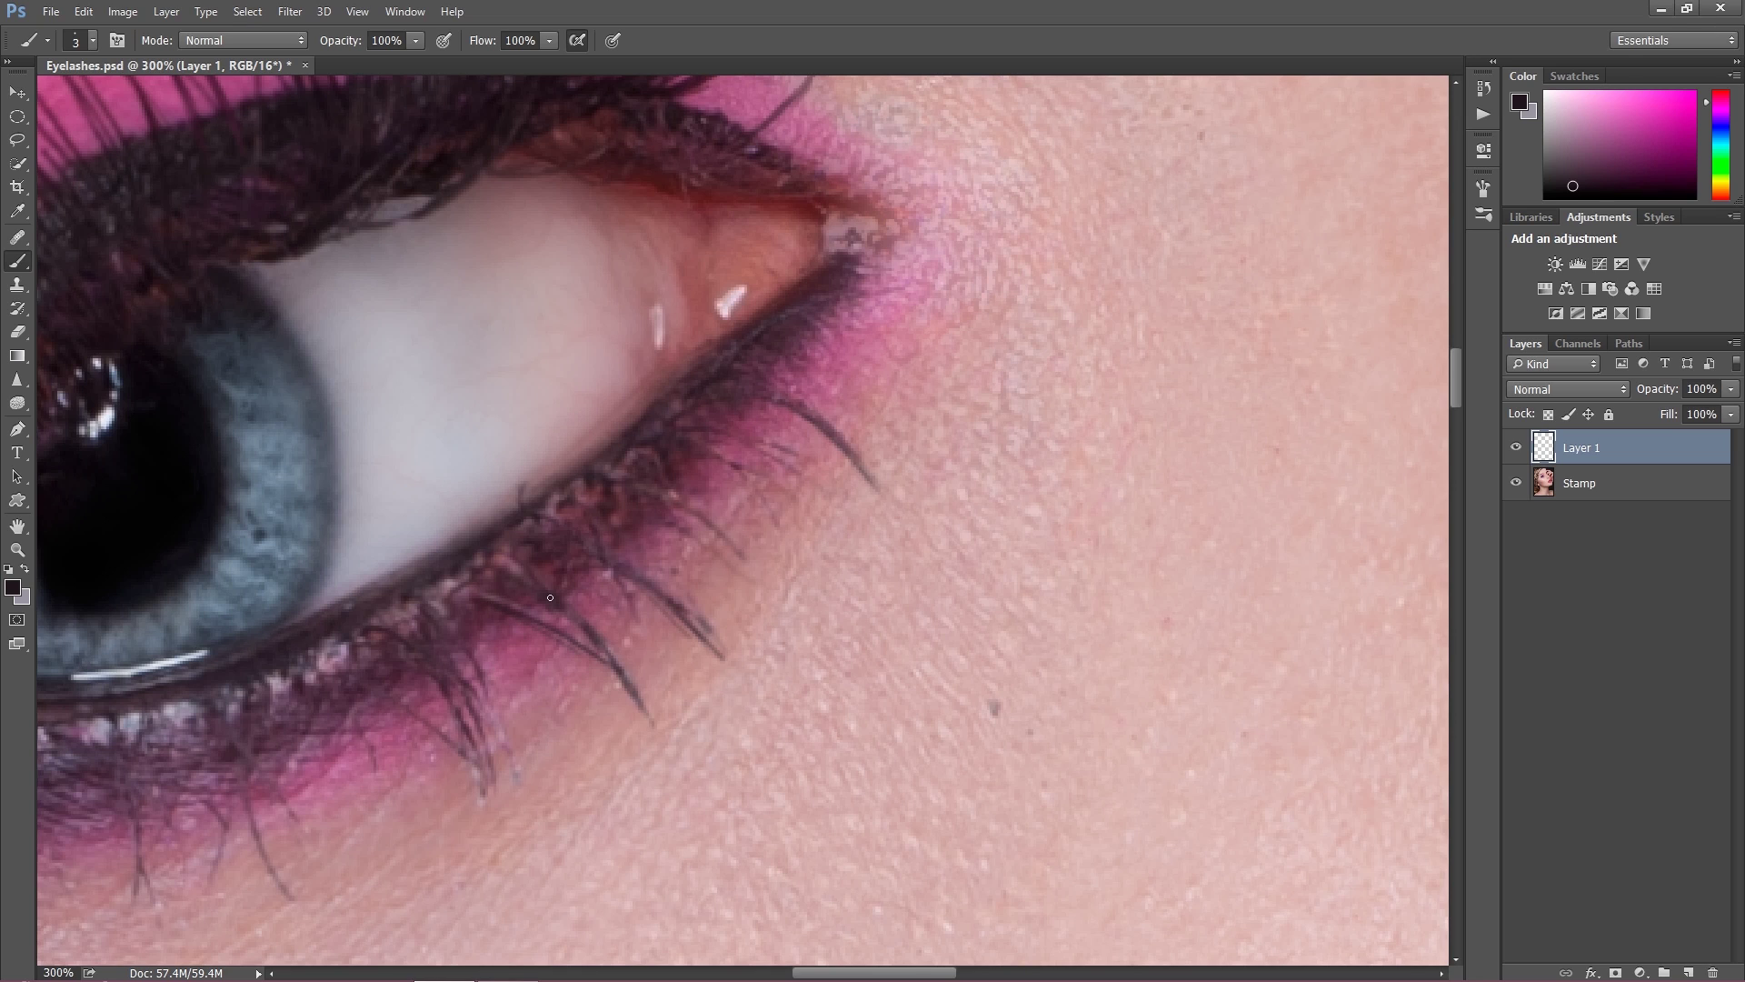
left_click_drag(702, 446, 808, 515)
left_click_drag(732, 465, 808, 516)
Step: Darken the sparse lower lashes below the iris and paint short lashes beside them towards the outer corner, redrawing one unsatisfactory stroke
mouse_move(505, 633)
left_mouse_down()
mouse_move(581, 491)
mouse_move(743, 424)
left_mouse_up()
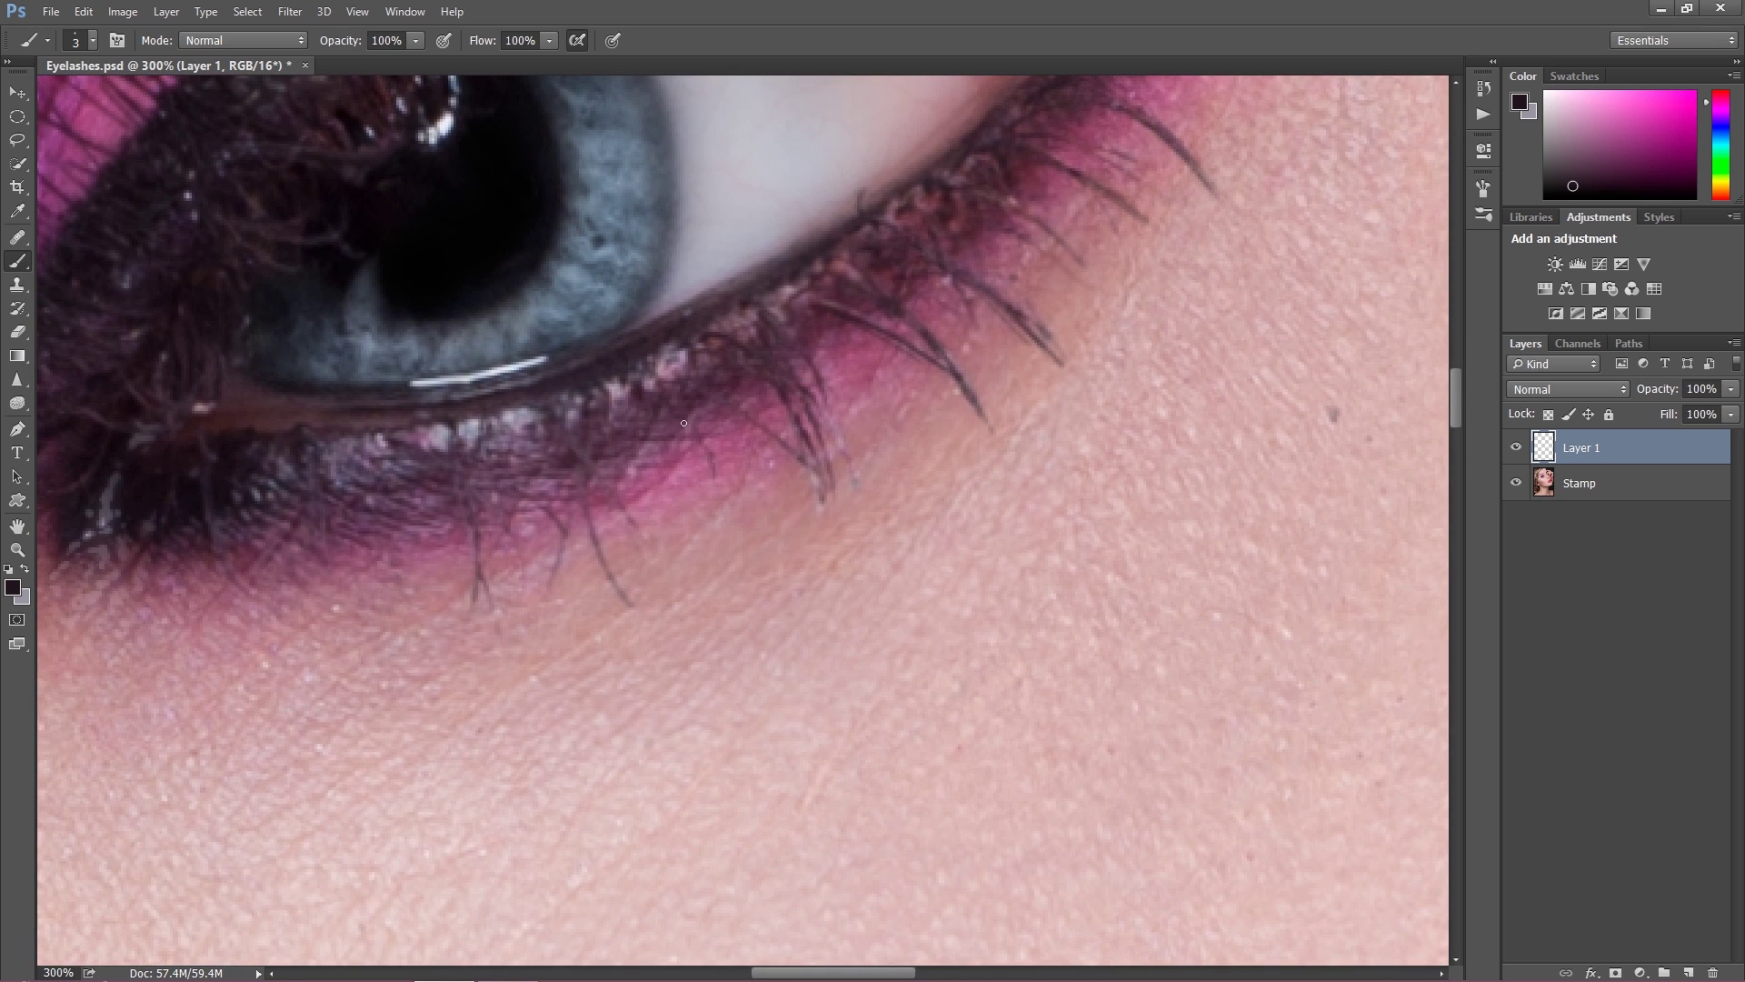
left_click_drag(585, 472, 630, 603)
left_click_drag(639, 527, 583, 470)
left_click_drag(471, 500, 491, 611)
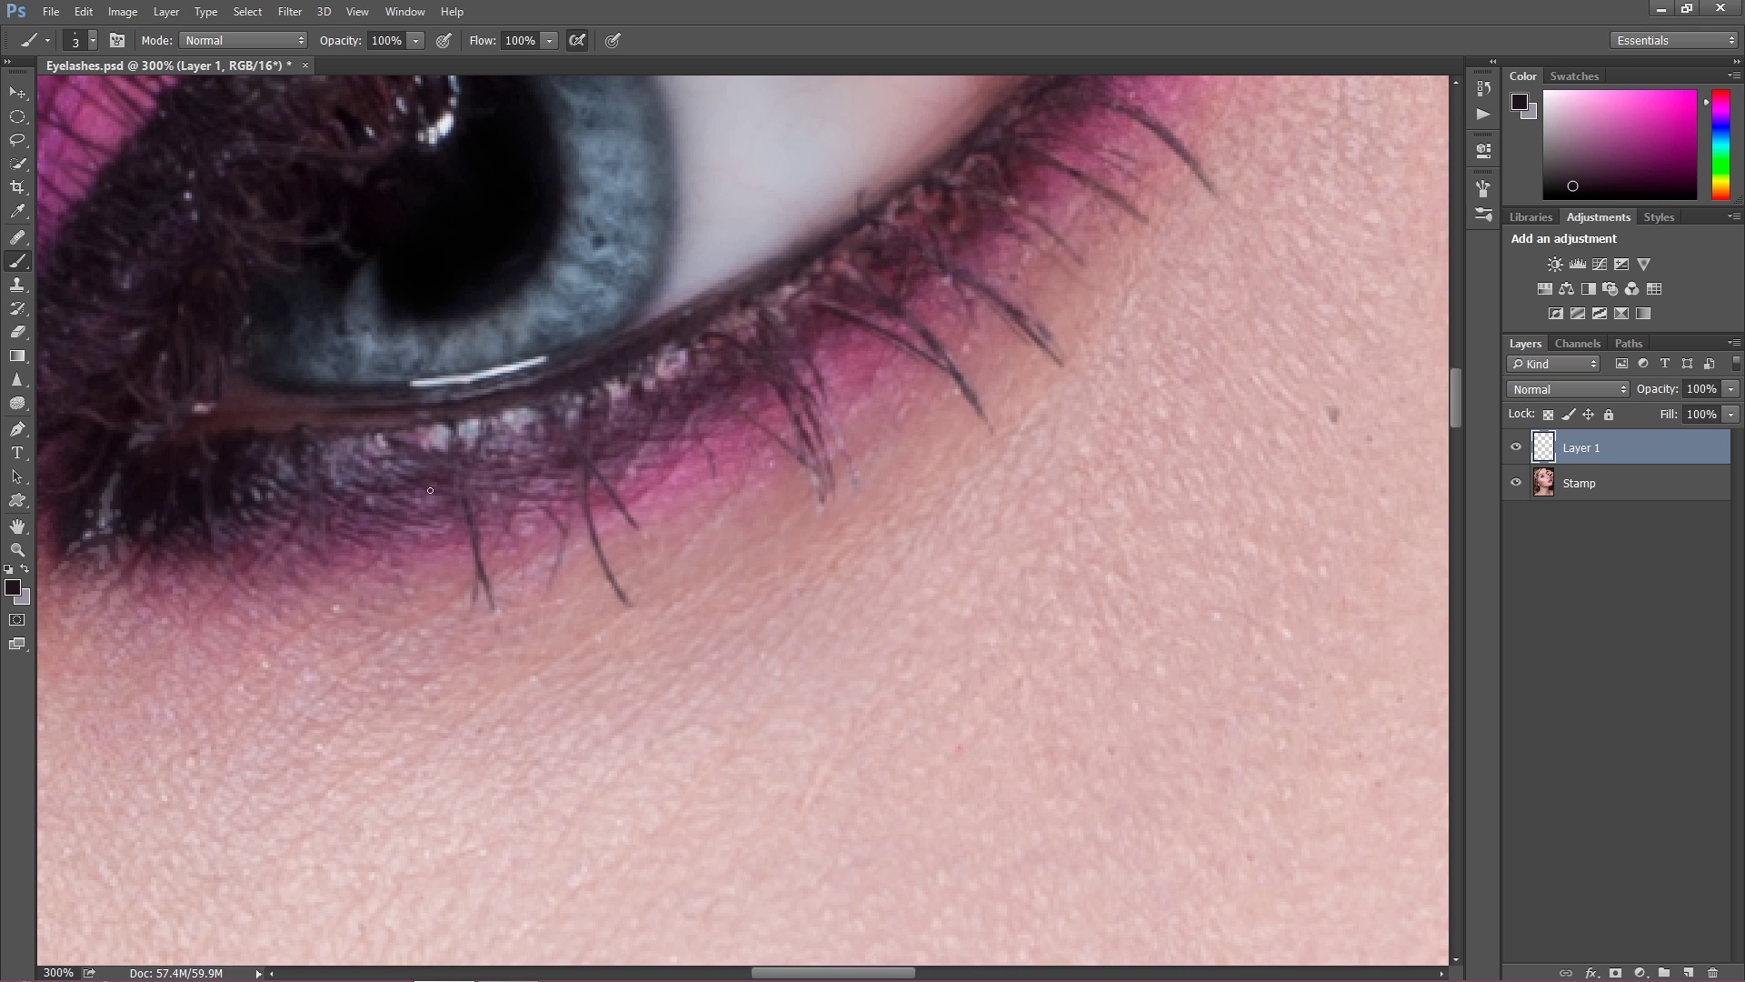
left_click_drag(427, 523, 441, 592)
left_click_drag(388, 498, 402, 607)
left_click_drag(384, 525, 405, 607)
key("ctrl+z")
left_click_drag(396, 555, 419, 610)
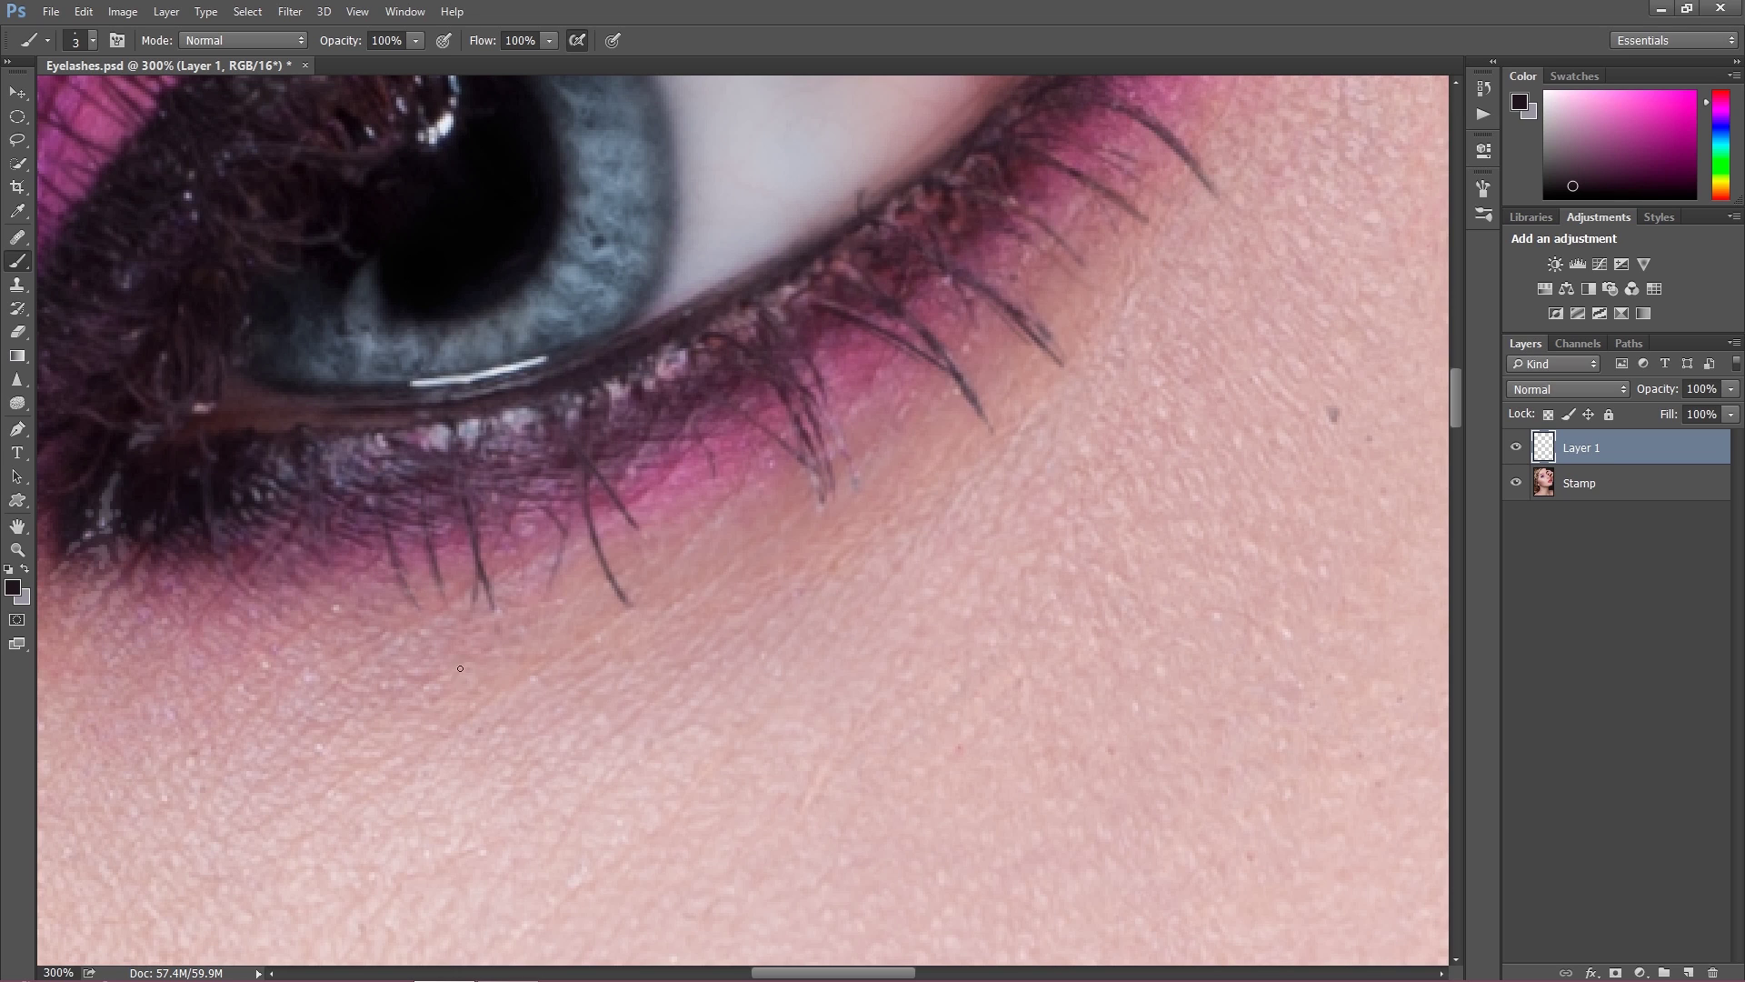
Step: Fill the gaps in the middle of the lower lash line with curved lashes, undoing and redrawing the one nearest the dense clump
left_click_drag(520, 475, 558, 599)
left_click_drag(643, 443, 689, 541)
left_click_drag(621, 380, 667, 505)
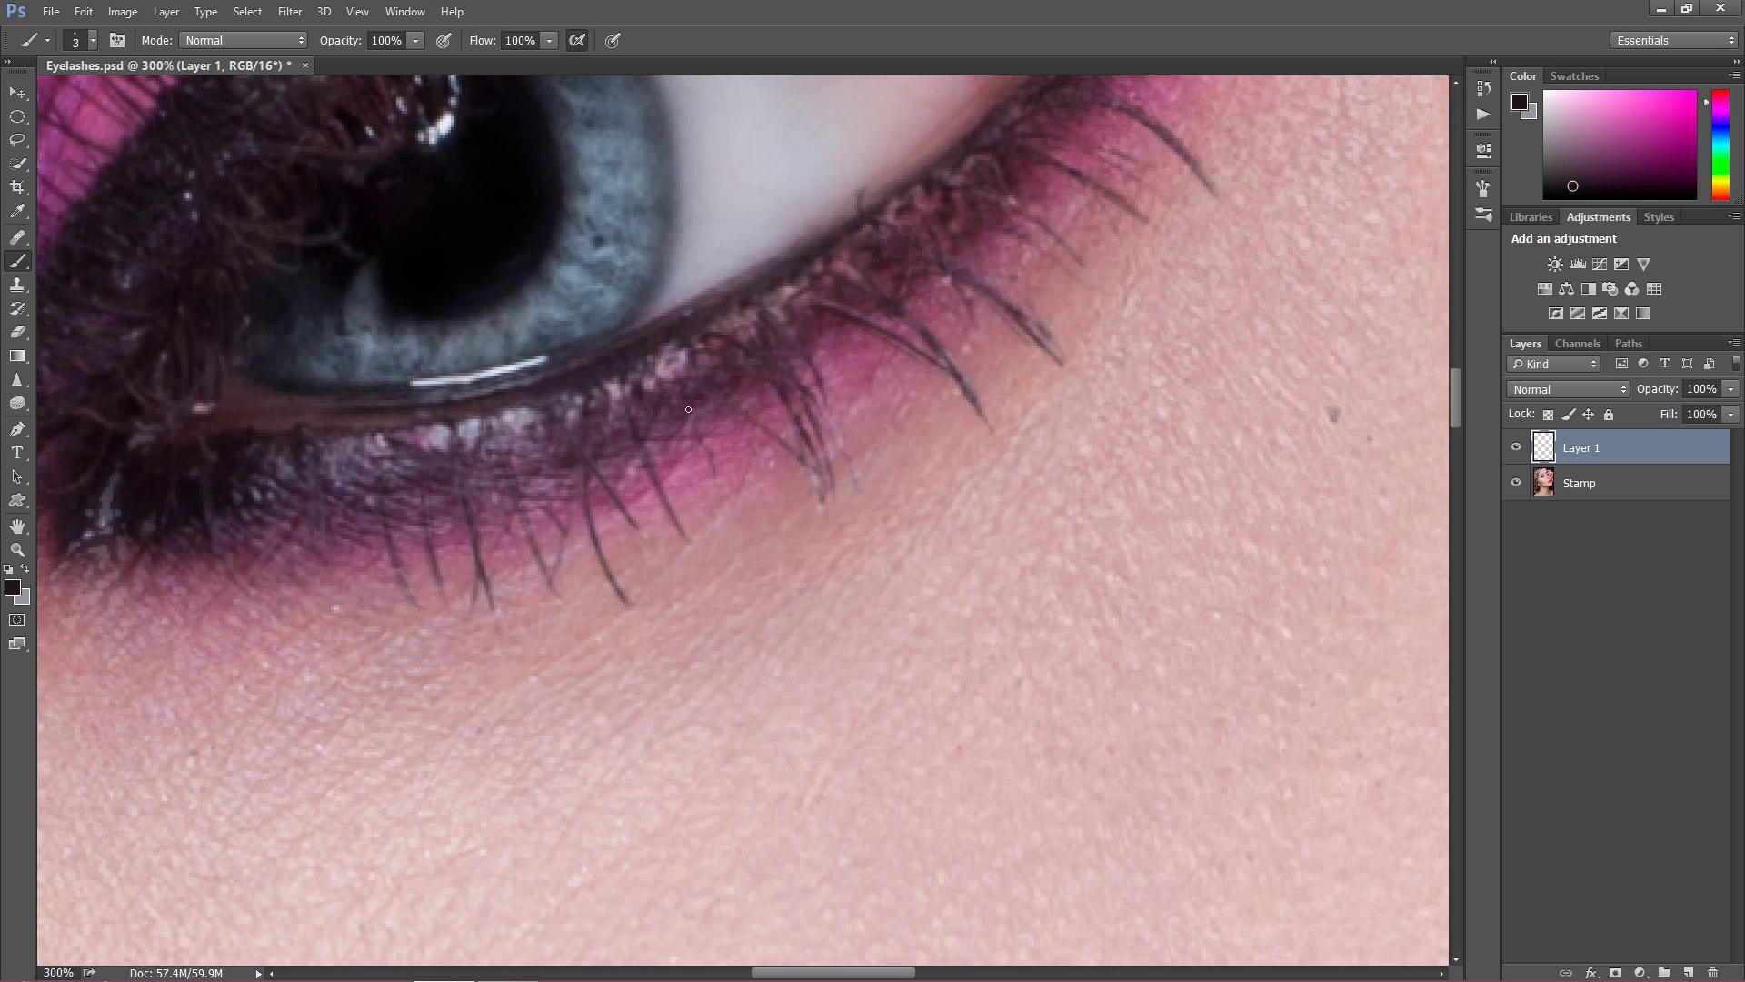
left_click_drag(666, 342, 734, 458)
key("ctrl+alt+z")
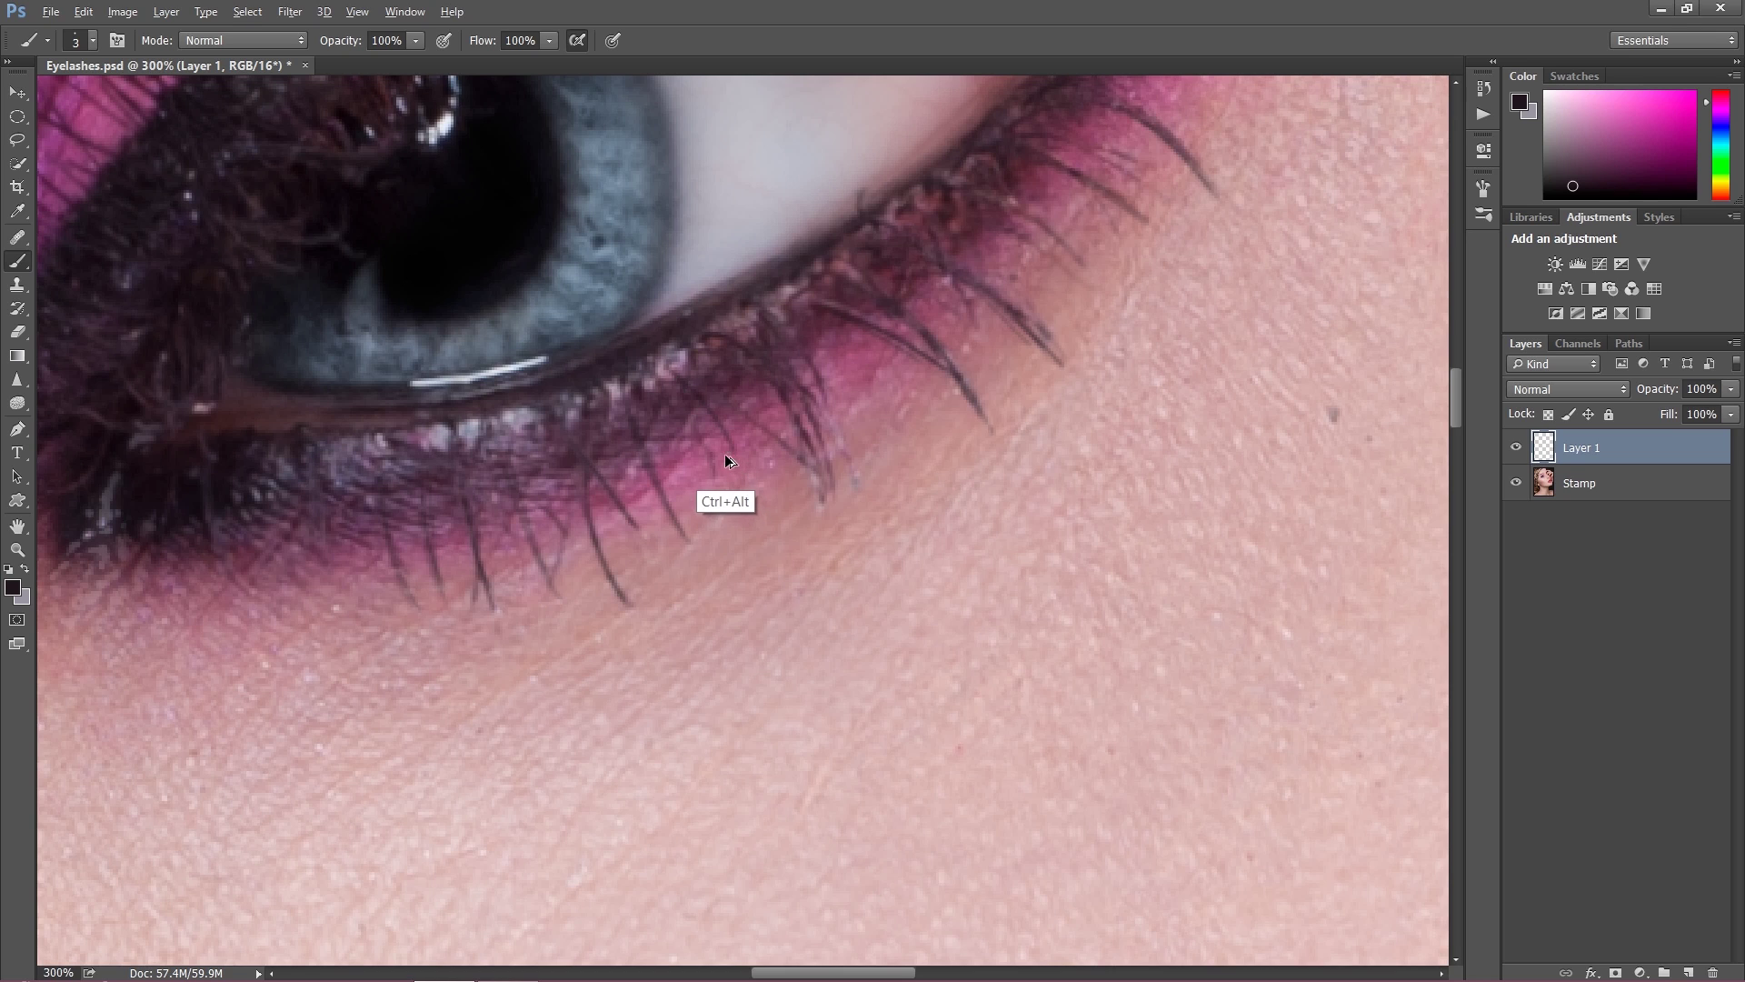
left_click_drag(676, 395, 738, 476)
left_click_drag(677, 423, 730, 494)
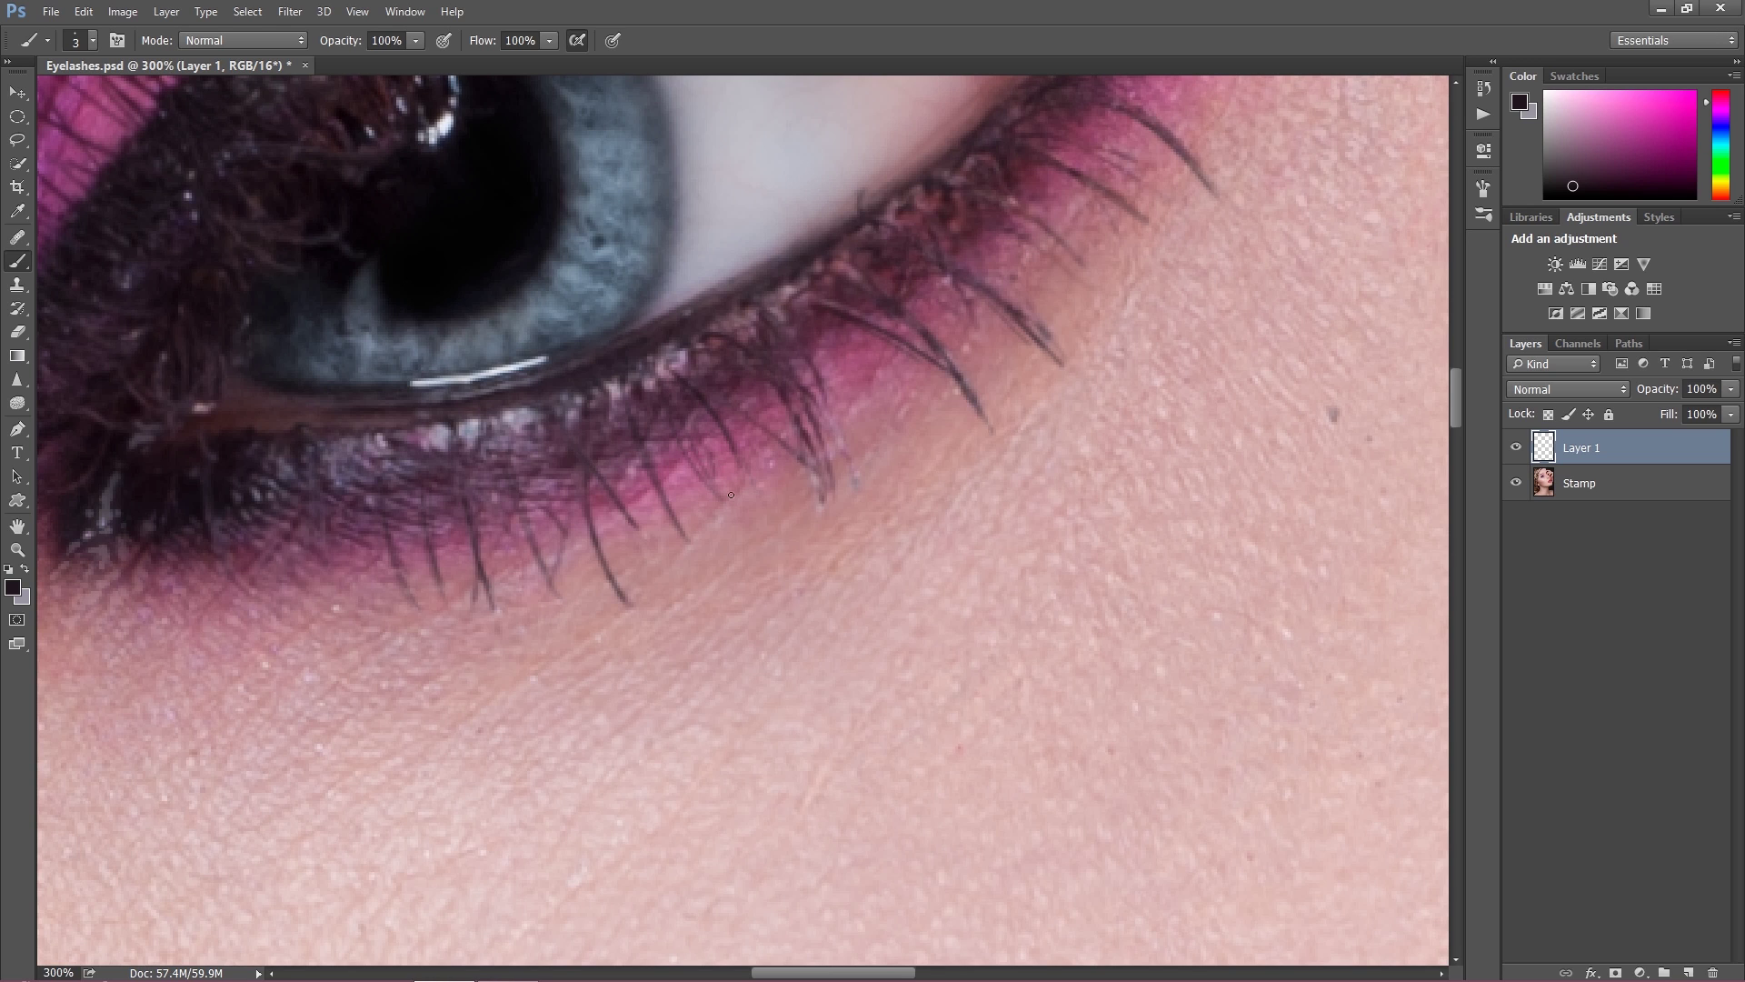
Step: Paint a short lash at the inner end of the lower lash line and strengthen the neighbouring thin lashes
left_click_drag(896, 448, 613, 637)
left_click_drag(819, 248, 908, 330)
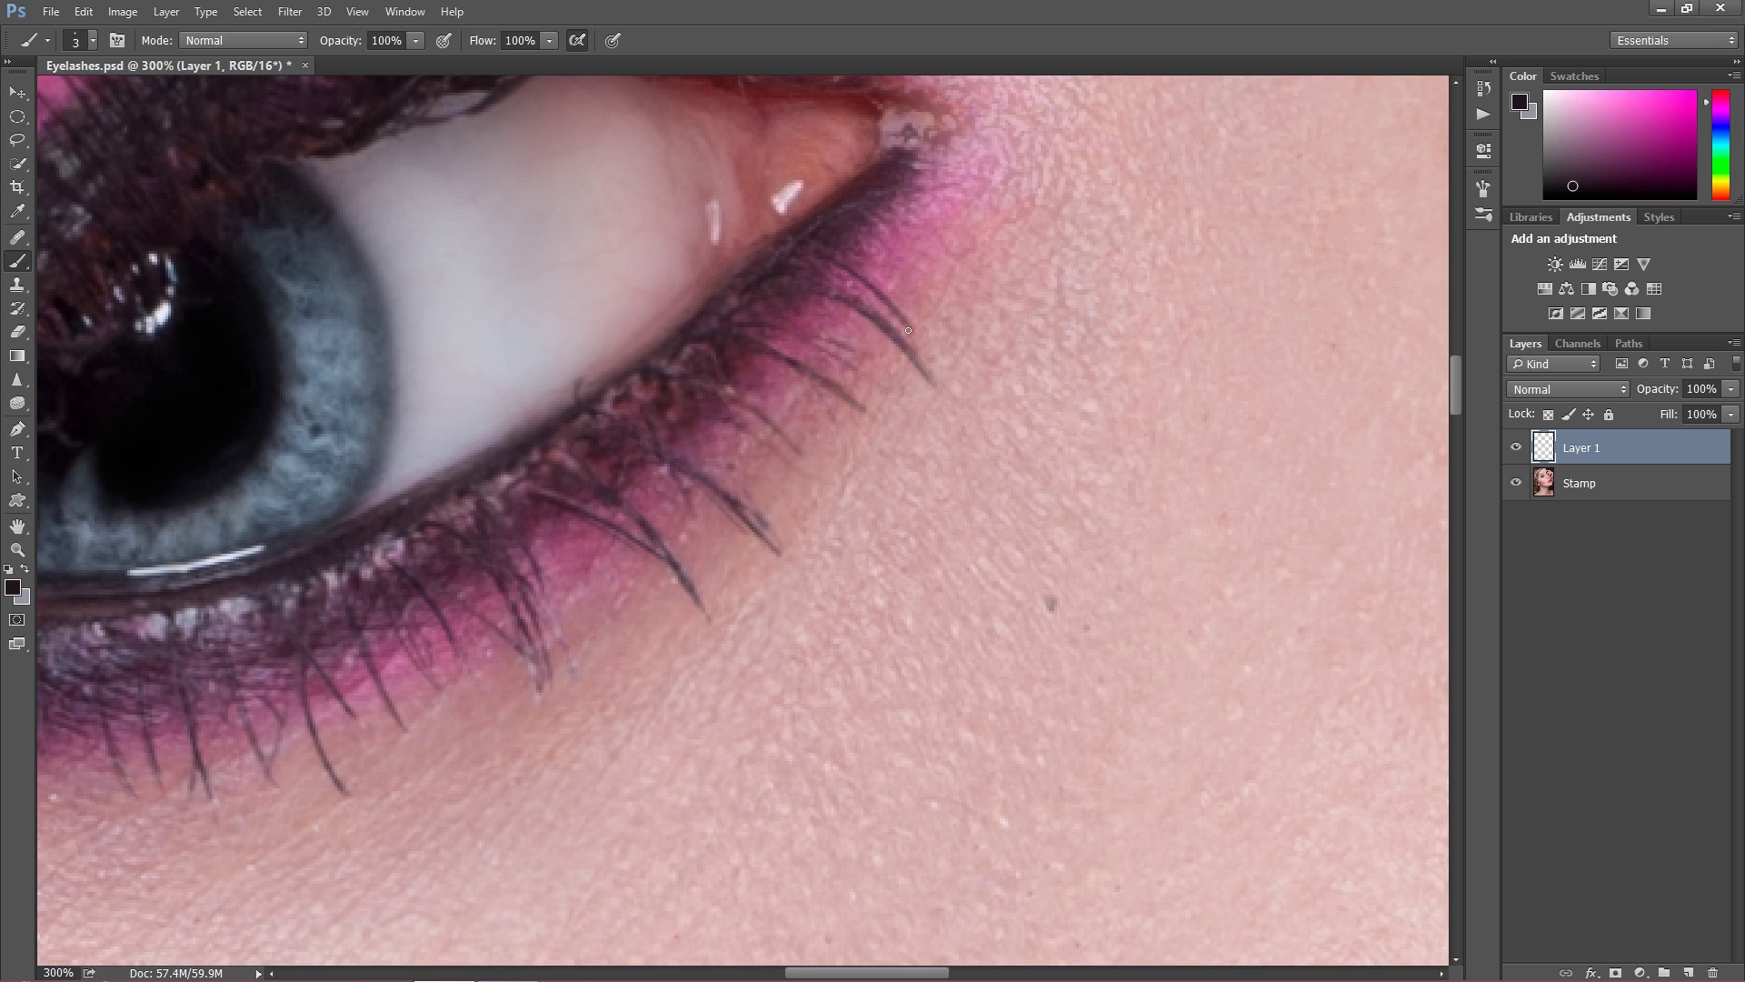
mouse_move(828, 221)
left_mouse_down()
mouse_move(920, 276)
mouse_move(900, 266)
left_mouse_up()
mouse_move(678, 381)
left_mouse_down()
mouse_move(761, 415)
mouse_move(806, 466)
left_mouse_up()
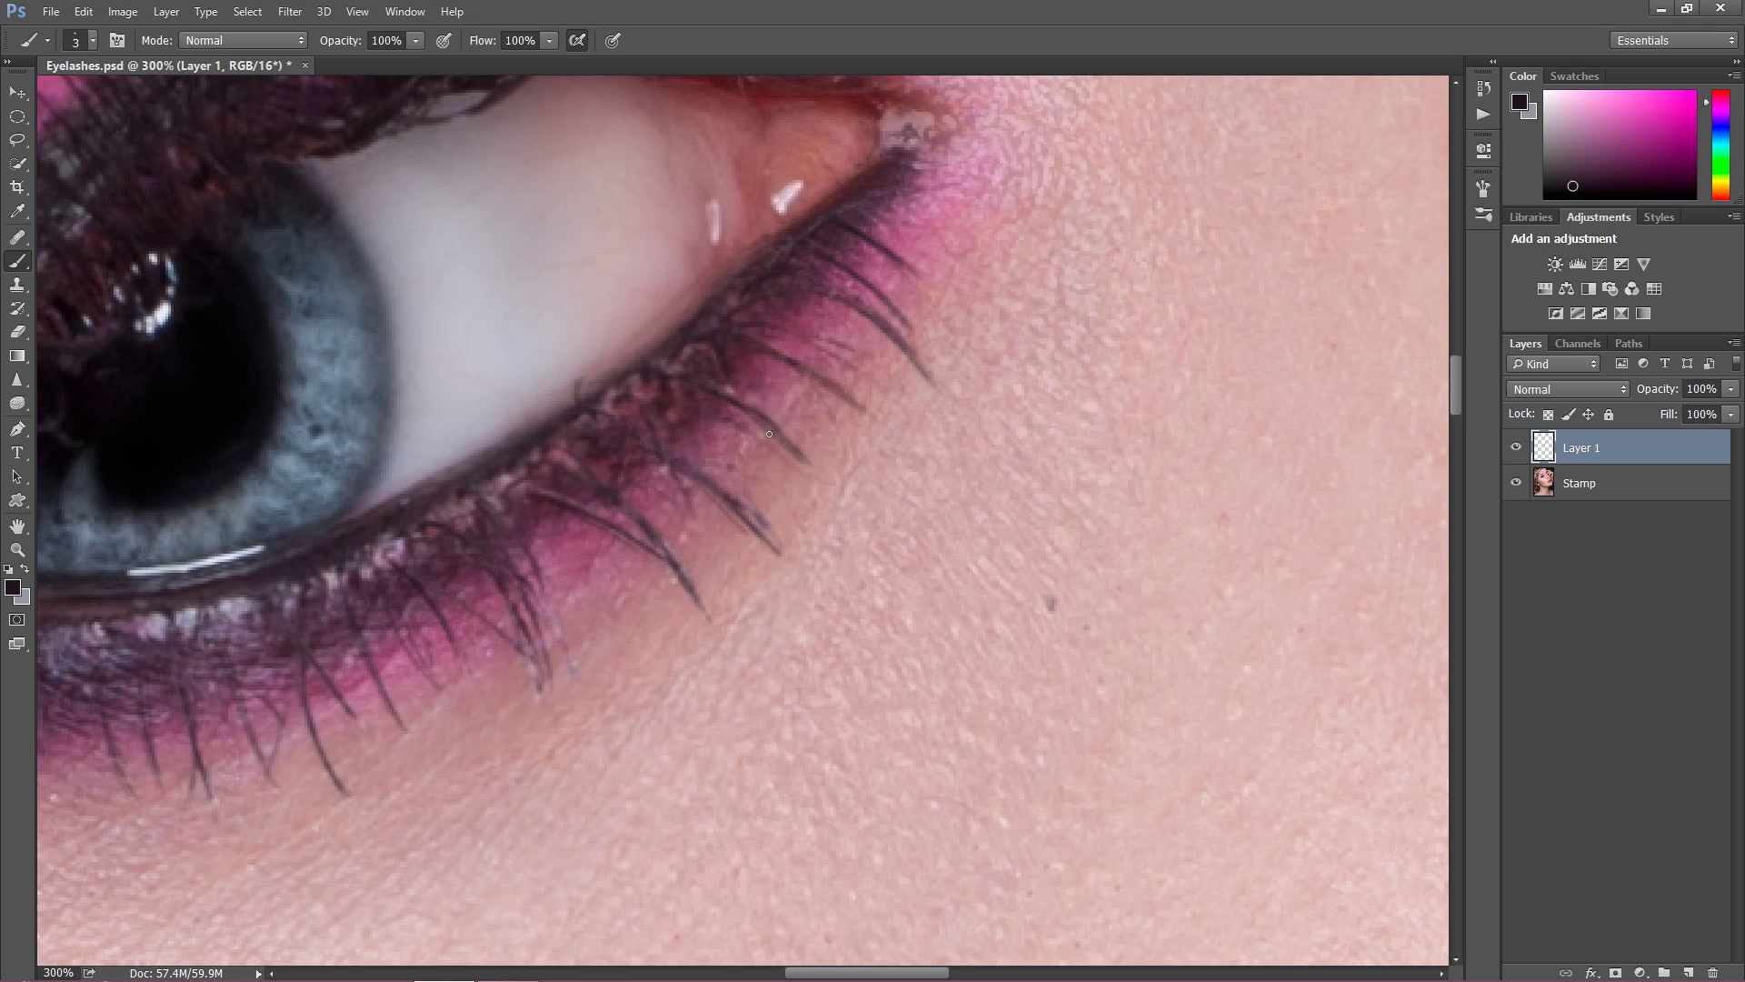
left_click_drag(738, 334, 859, 408)
left_click_drag(705, 383, 786, 440)
Step: Thicken the long lower lash beneath the white of the eye and add curved lashes around the dense clump beside it
left_click_drag(651, 454, 760, 529)
left_click_drag(694, 482, 769, 545)
left_click_drag(490, 509, 560, 629)
left_click_drag(430, 574, 514, 648)
left_click_drag(496, 548, 581, 682)
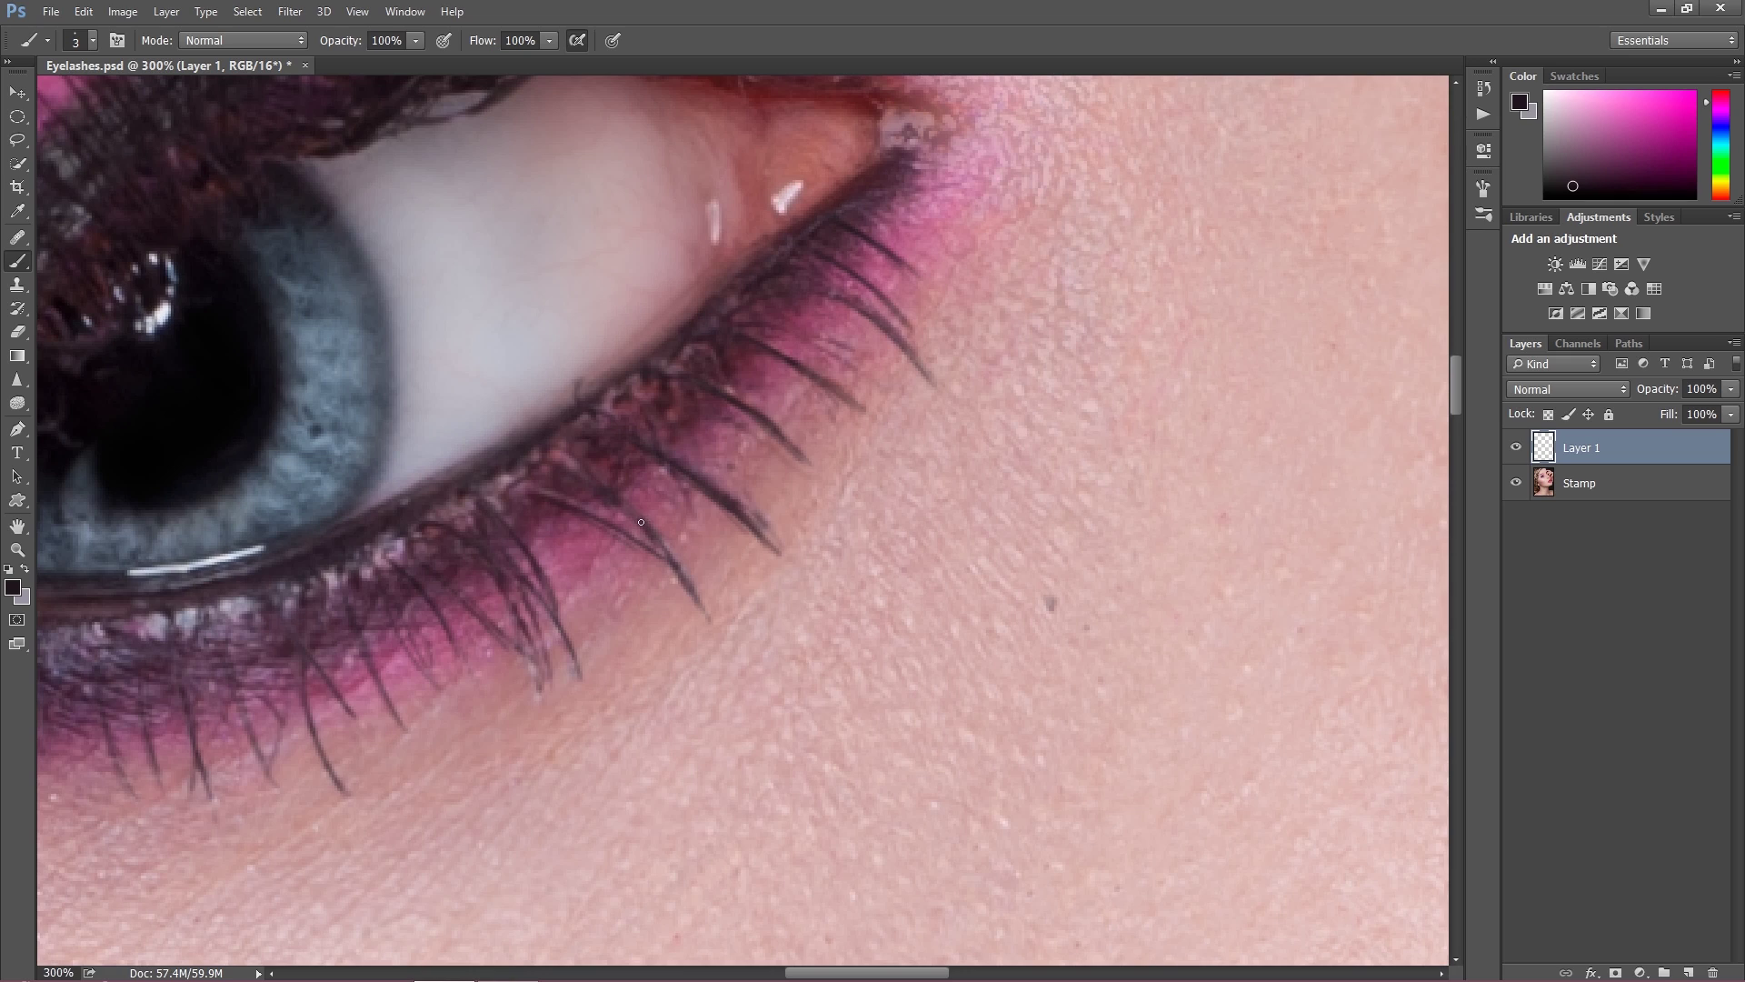
Step: Compare the portrait with and without the painted lashes by toggling Layer 1's visibility at 50% zoom, leaving the layer visible
key("ctrl+minus")
key("ctrl+minus")
key("ctrl+minus")
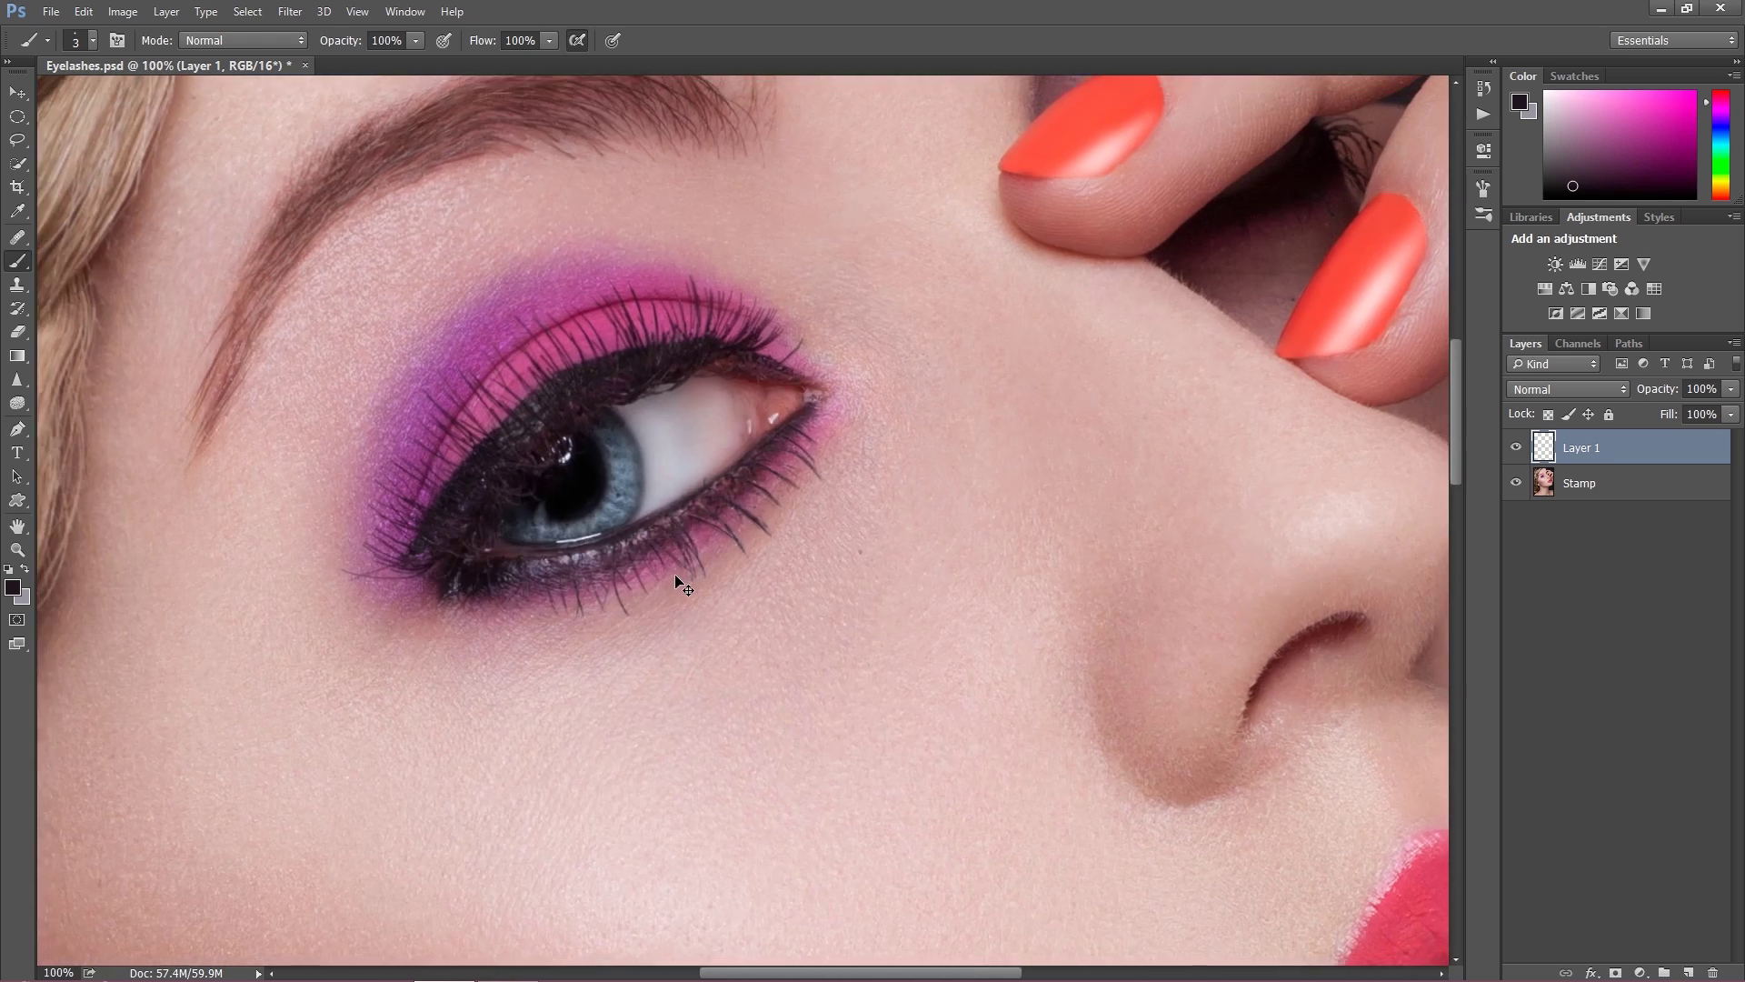
scroll(690, 527, "down", 1)
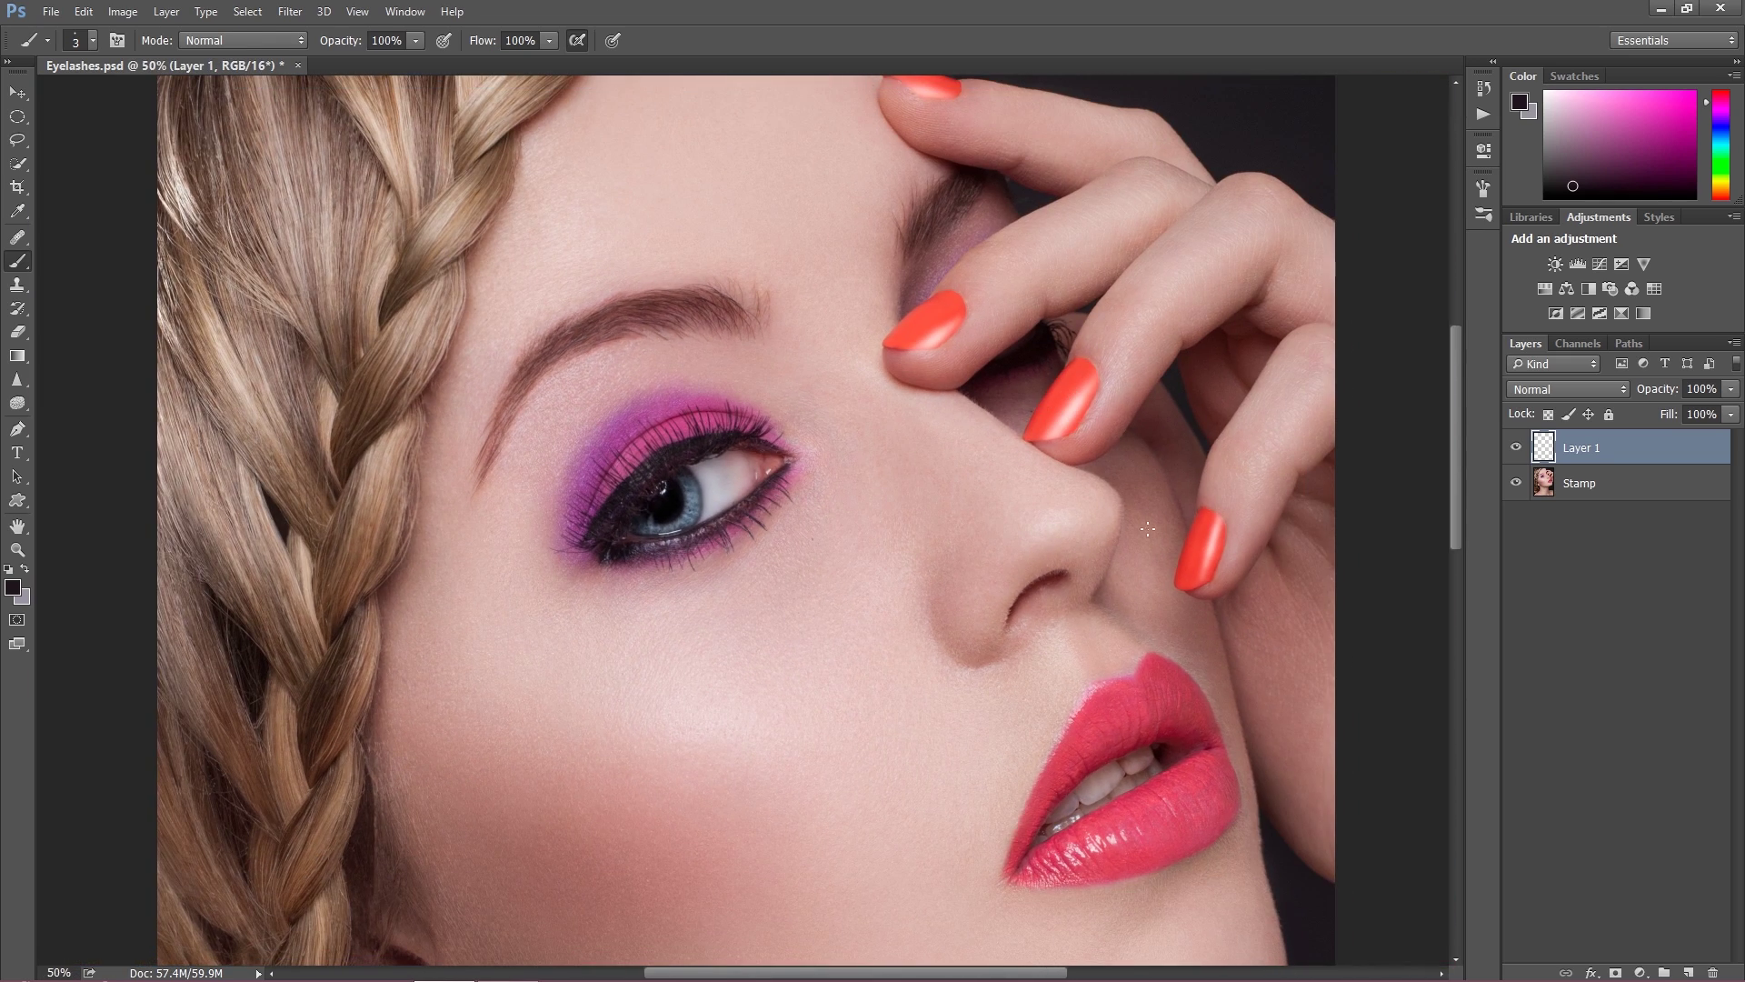
left_click(1516, 447)
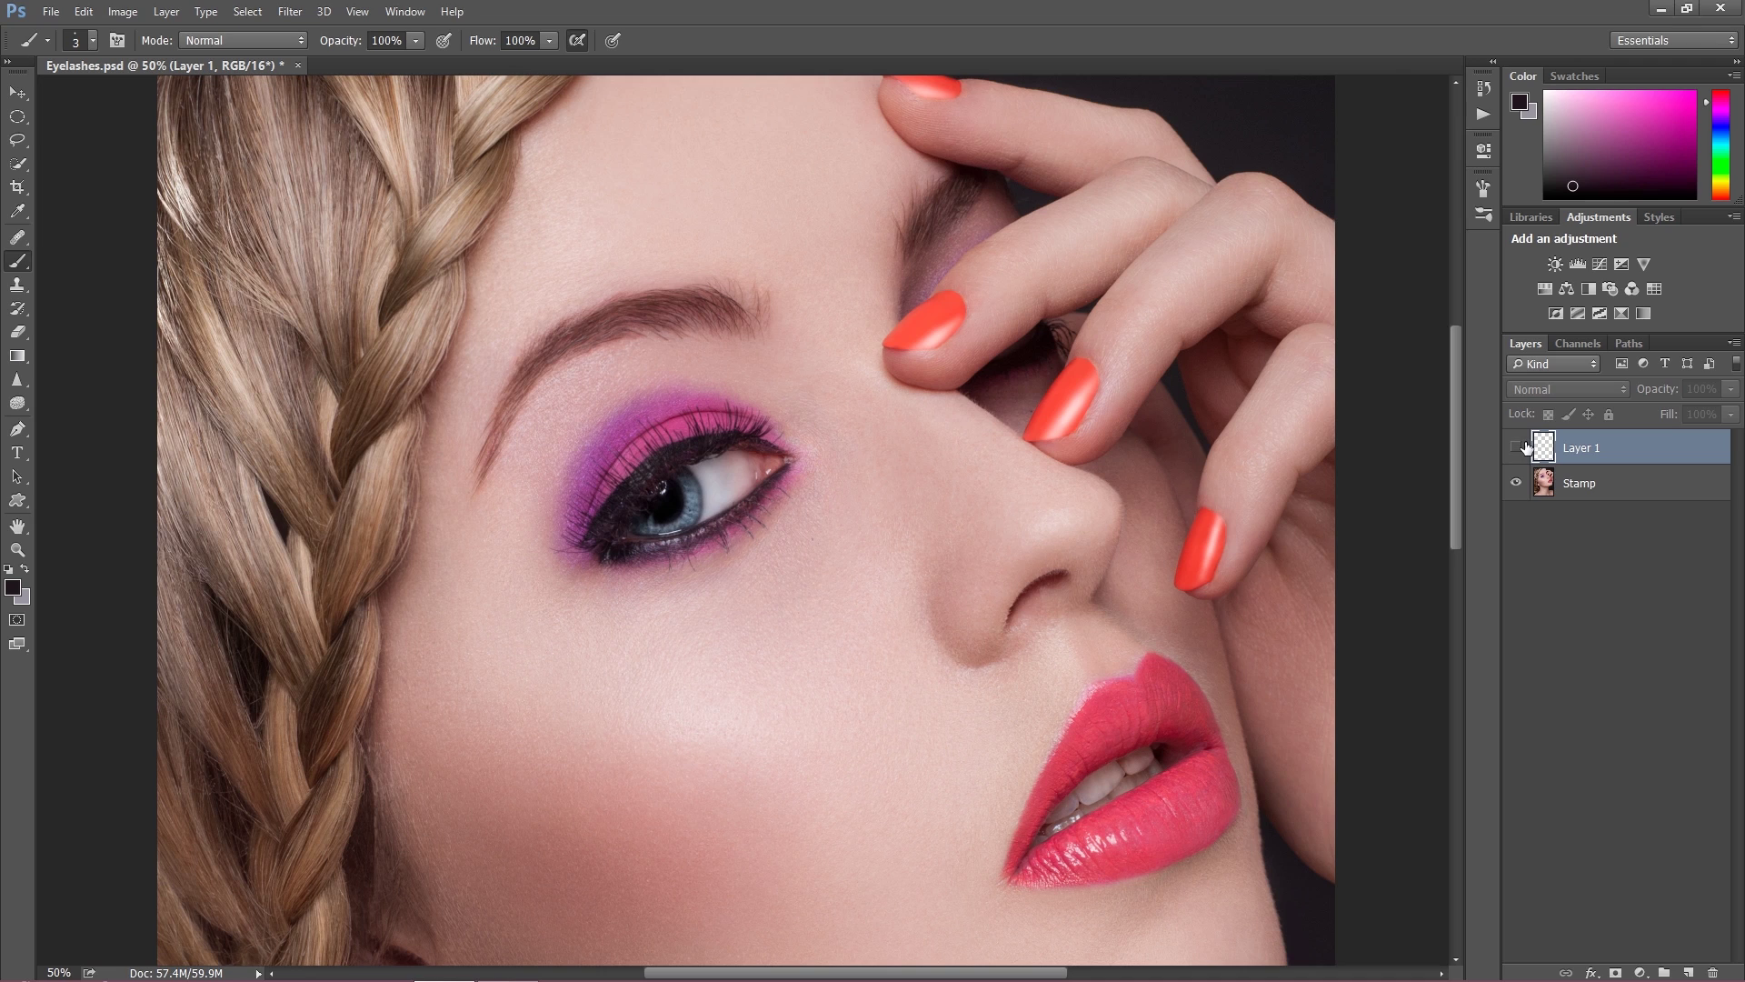
left_click(1516, 448)
left_click(1517, 449)
left_click(1516, 451)
left_click(1517, 457)
left_click(1519, 461)
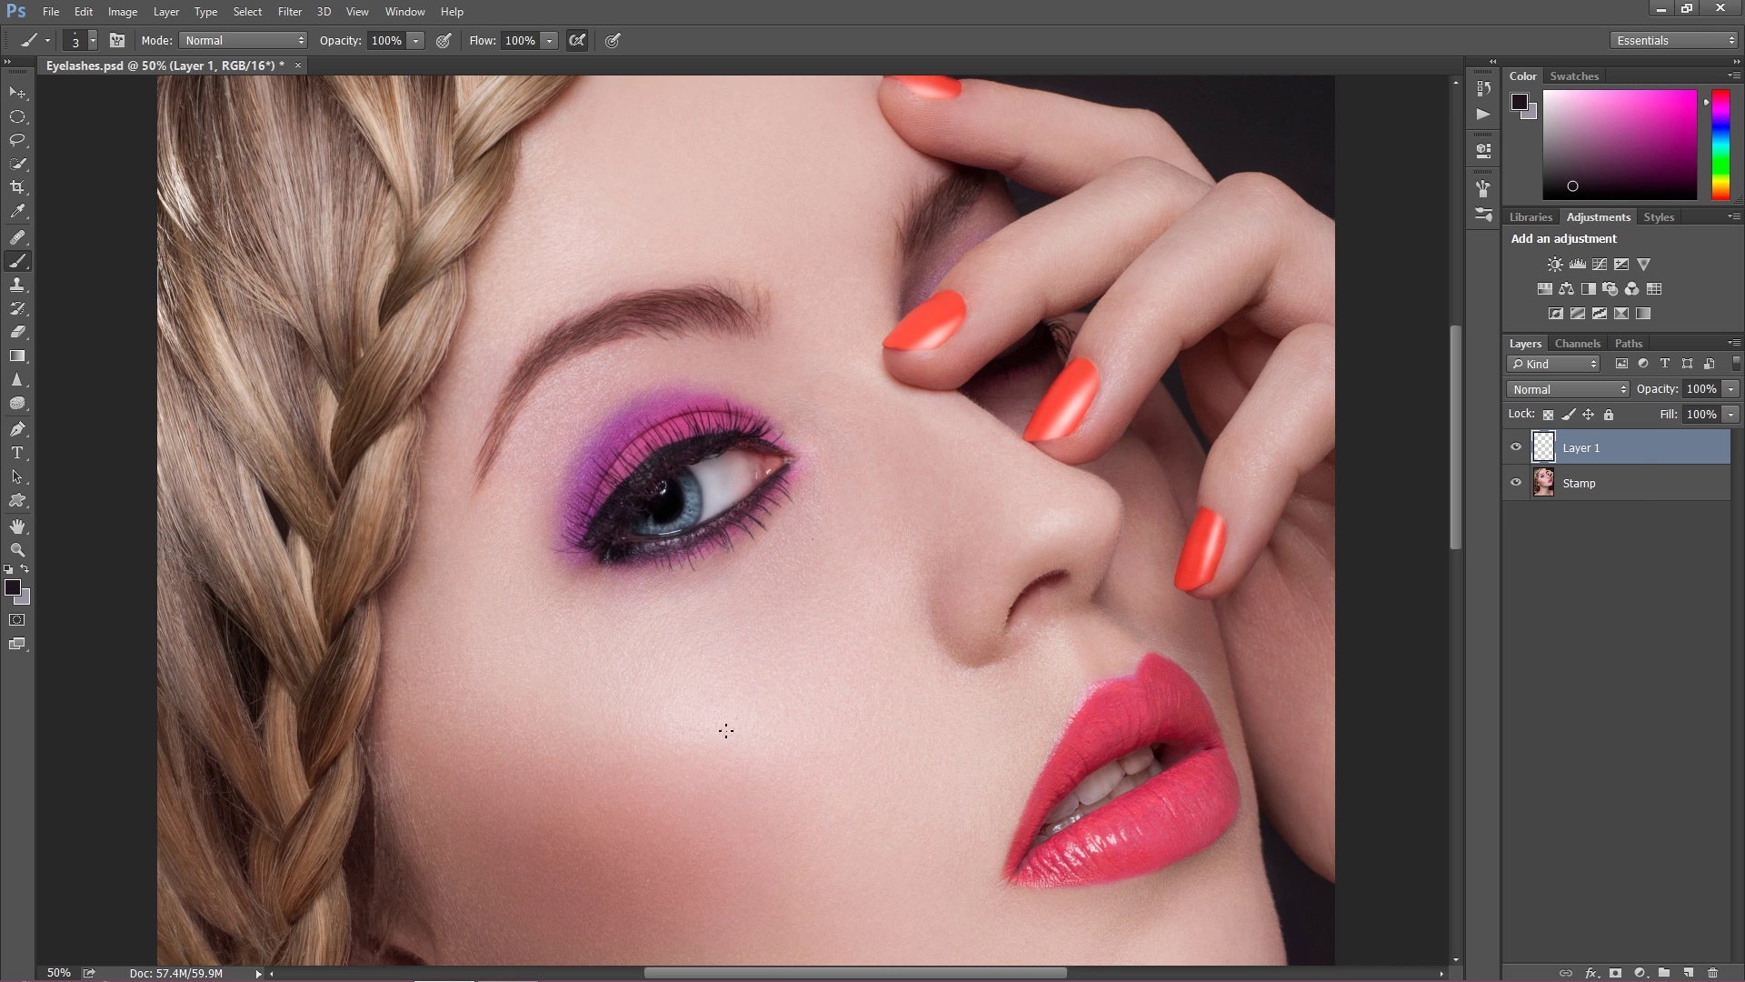
left_click_drag(623, 767, 551, 670)
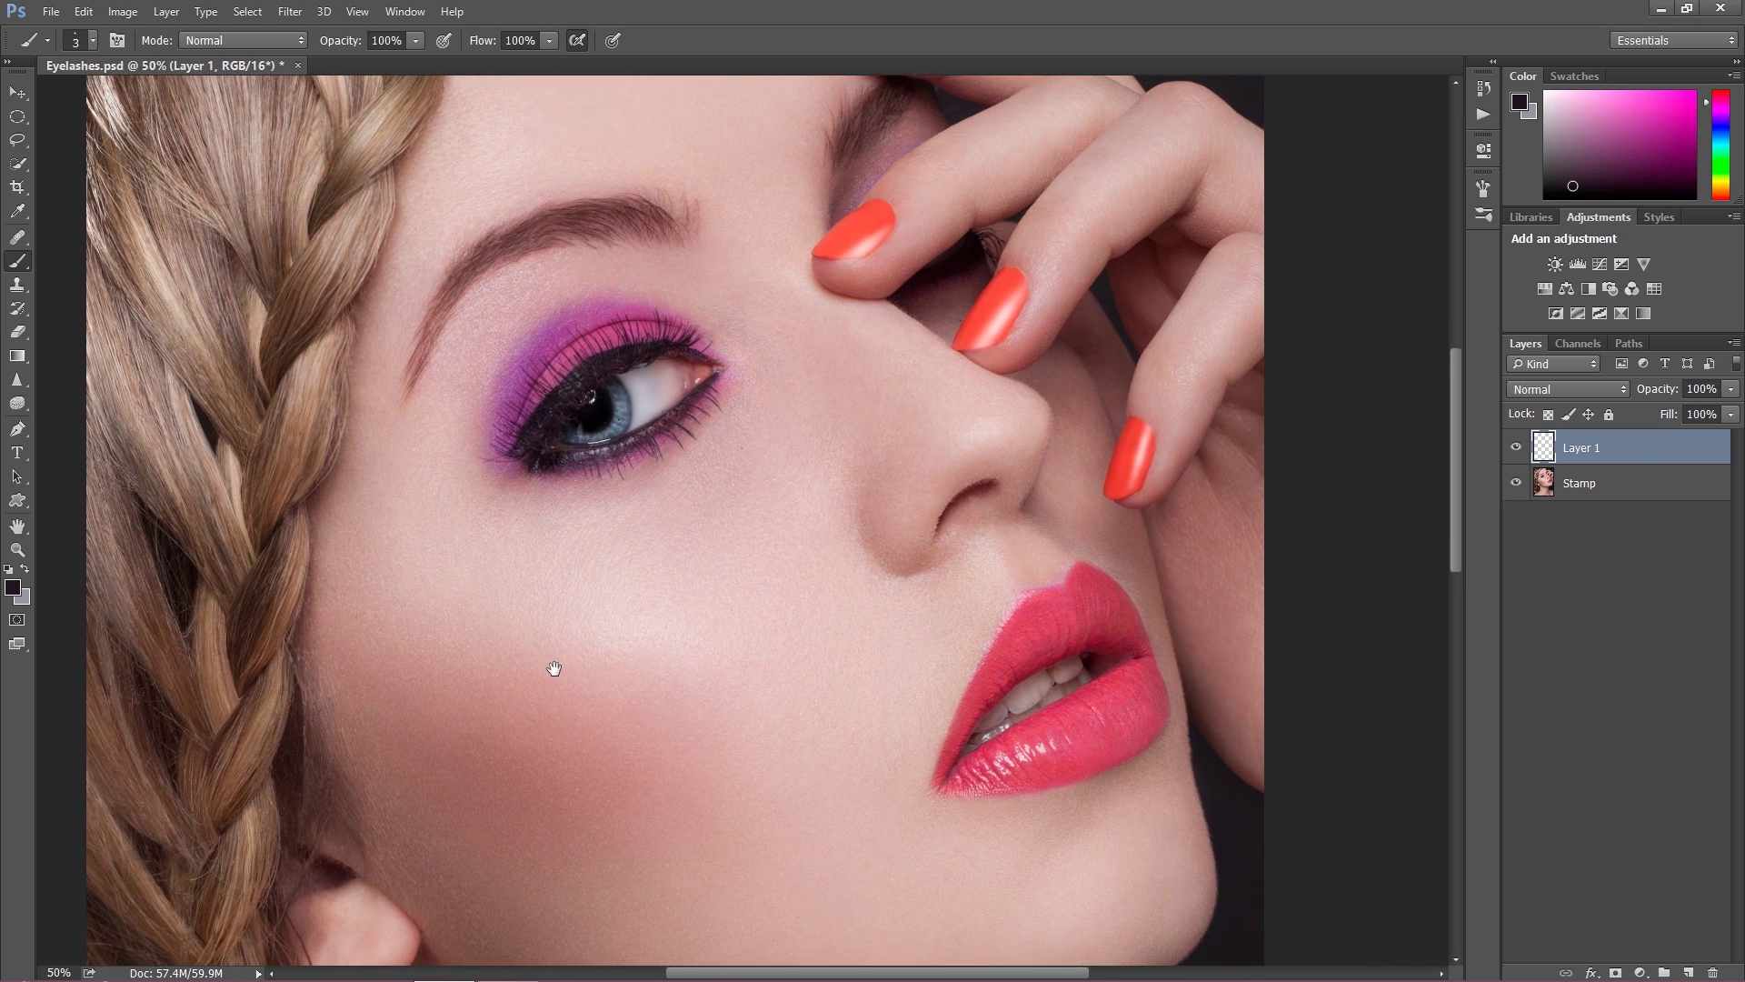